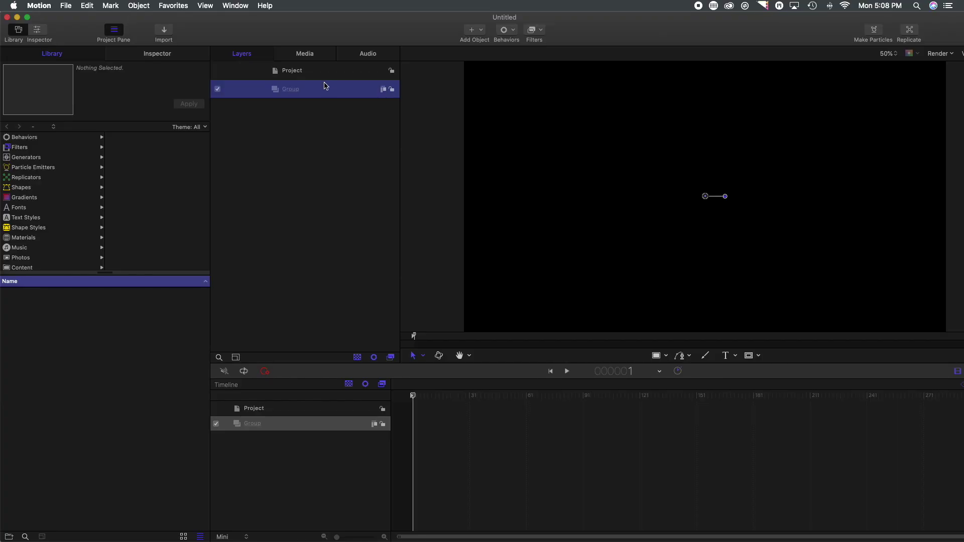
# Step: Rename the project's only group from 'Group' to 'Clip'
pyautogui.doubleClick(295, 89)
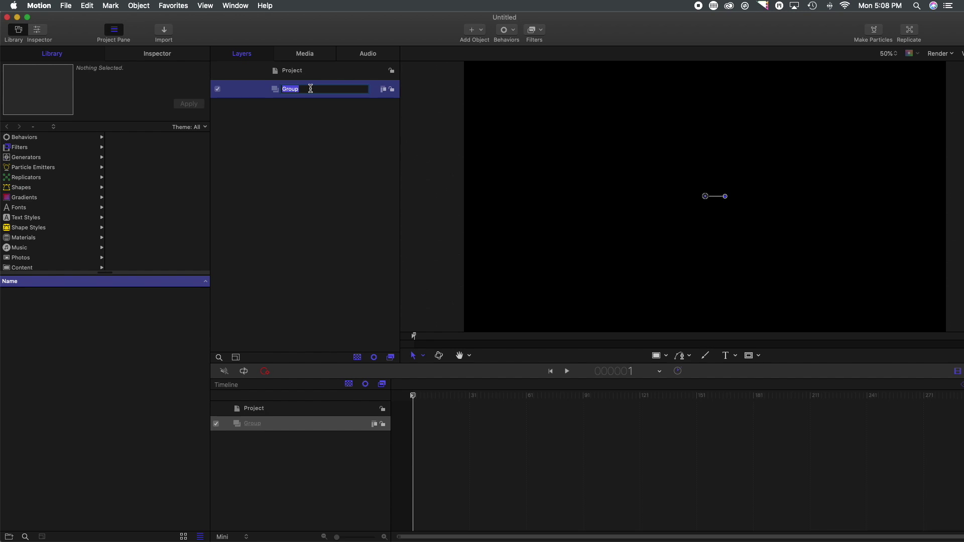
pyautogui.write('CL')
pyautogui.press('BackSpace')
pyautogui.press('Return')
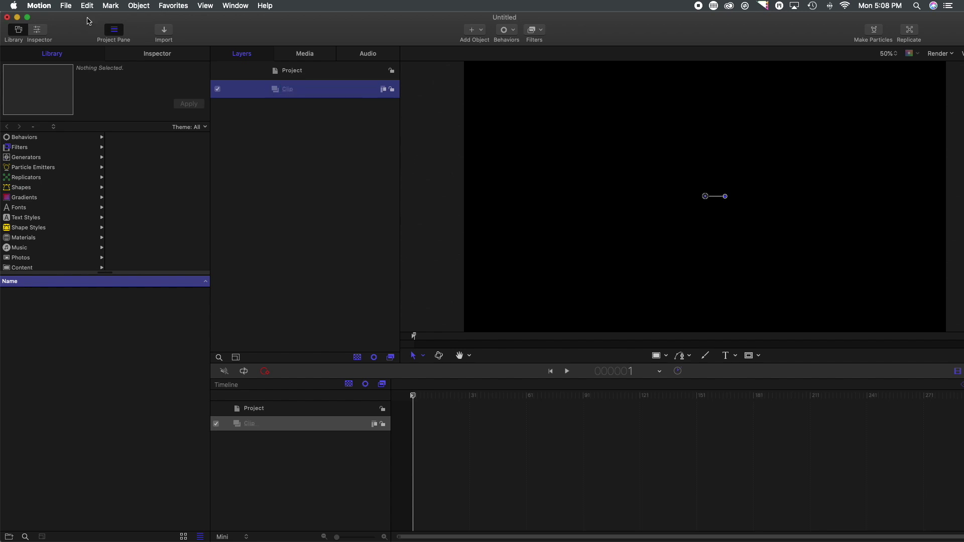
pyautogui.click(66, 6)
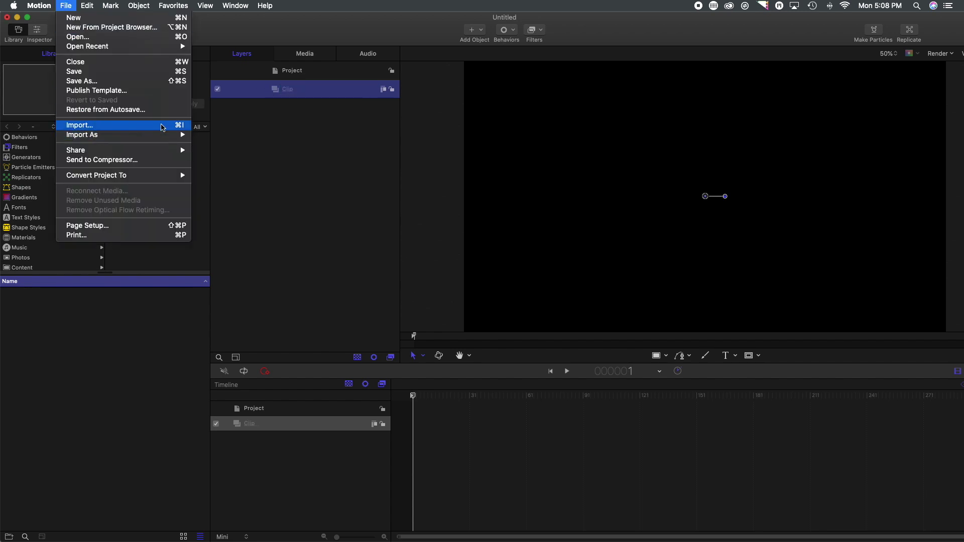
# Step: Import the C0021.MP4 footage into the Clip group
pyautogui.click(127, 125)
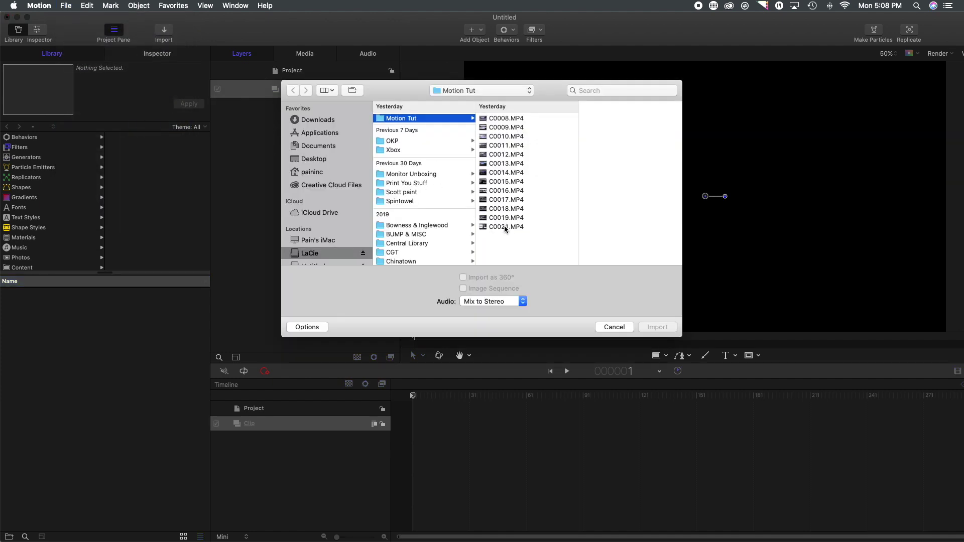
pyautogui.click(504, 227)
pyautogui.click(657, 327)
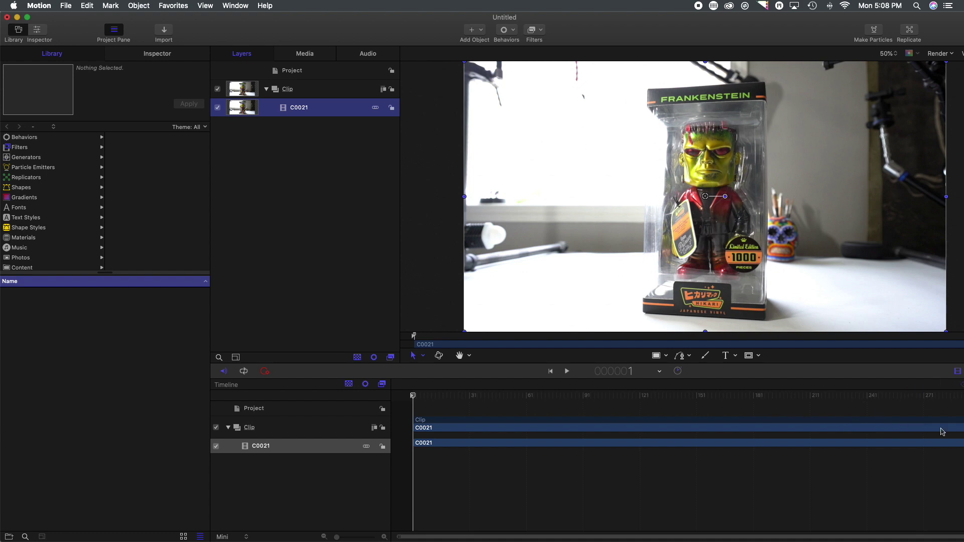
# Step: Slide the clip left in the Timeline to start at -482 and scrub to check the shot
pyautogui.moveTo(943, 431); pyautogui.dragTo(571, 423)
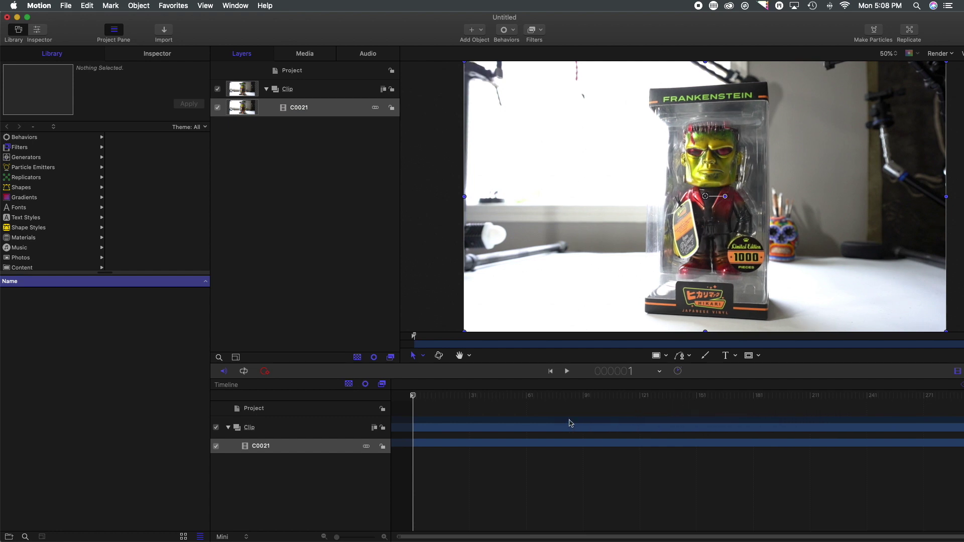
pyautogui.moveTo(414, 396); pyautogui.dragTo(583, 429)
pyautogui.moveTo(818, 431); pyautogui.dragTo(560, 426)
pyautogui.moveTo(887, 395); pyautogui.dragTo(962, 395)
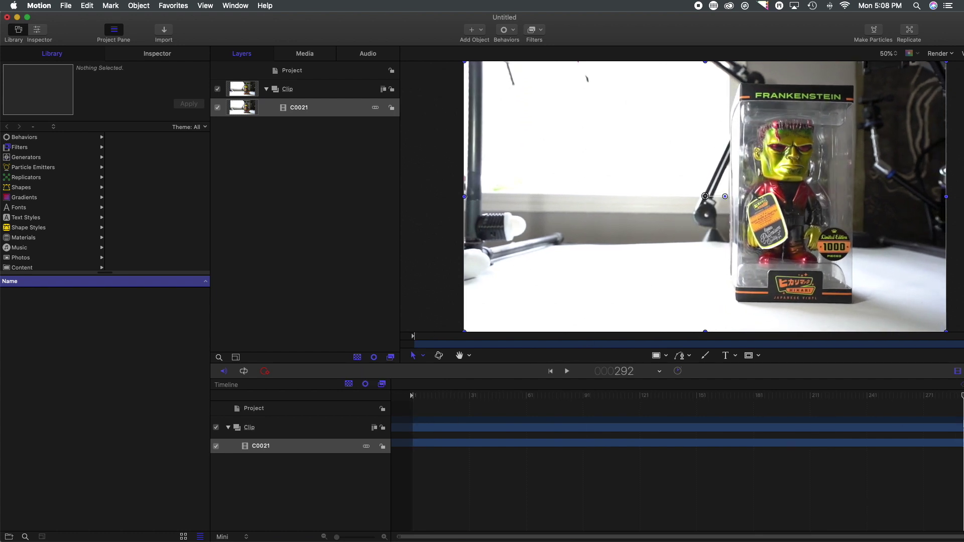
# Step: Add a new group at the project level and name it 'Lettering'
pyautogui.press('Home')
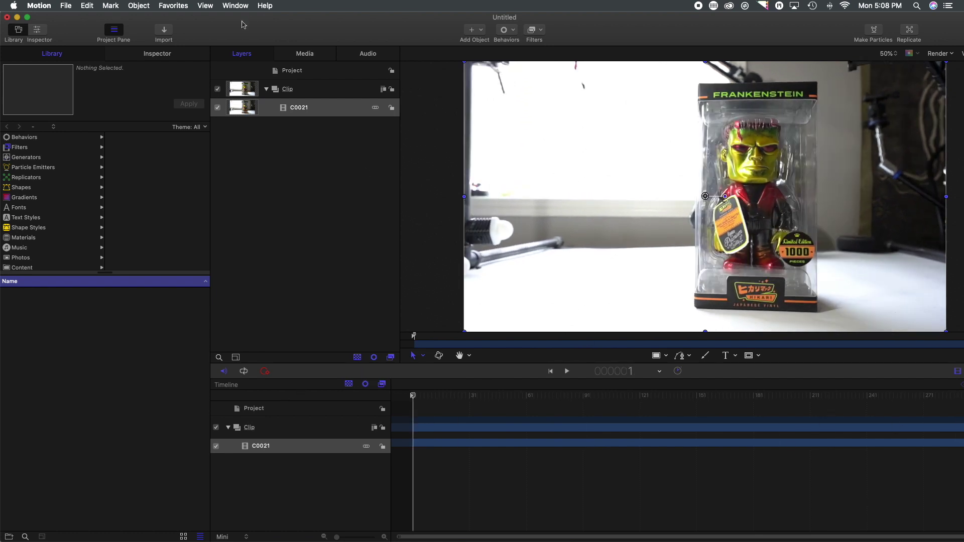
pyautogui.click(291, 71)
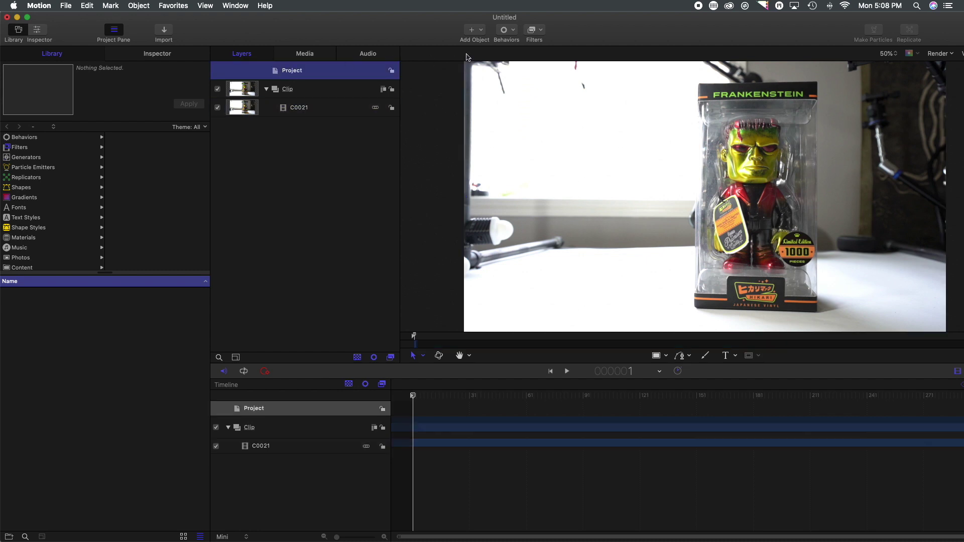
pyautogui.click(483, 33)
pyautogui.click(496, 40)
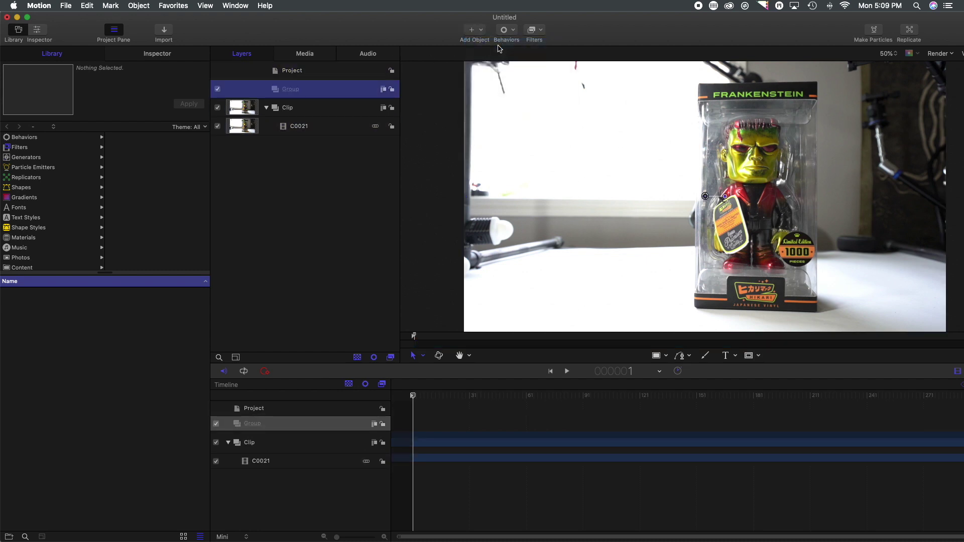
pyautogui.doubleClick(293, 90)
pyautogui.click(313, 91)
pyautogui.doubleClick(313, 91)
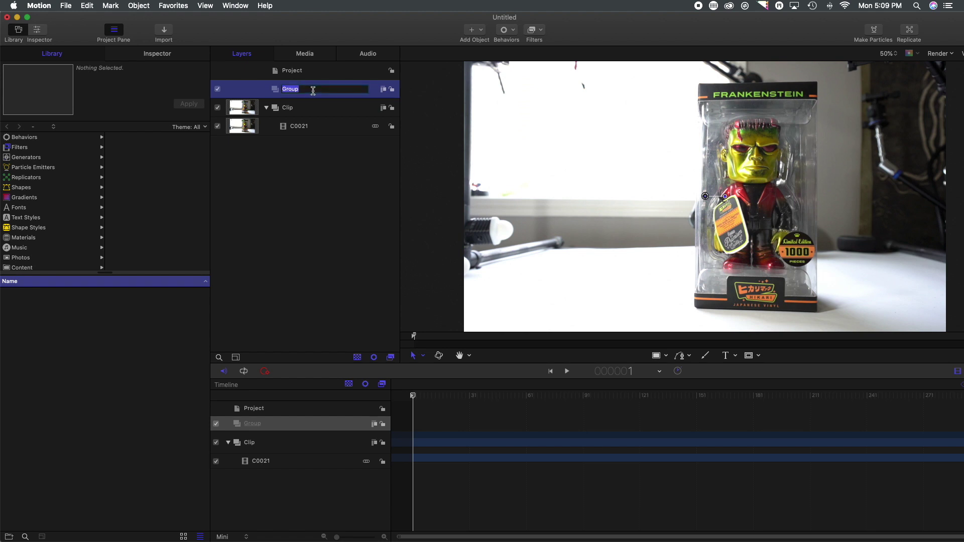
pyautogui.write('Lettering')
pyautogui.press('Return')
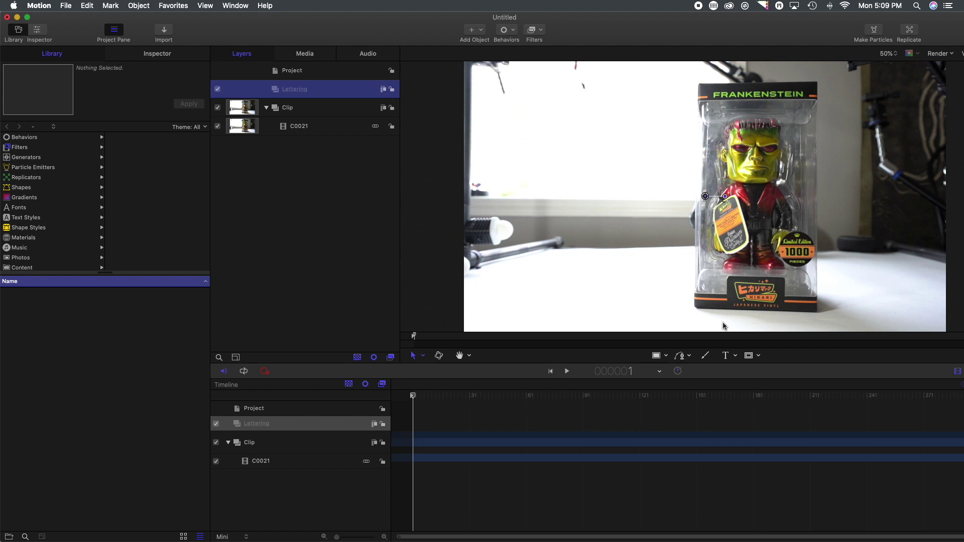
# Step: Create a text layer left of the toy box reading 'JAPANESE VINYL'
pyautogui.click(726, 355)
pyautogui.click(533, 238)
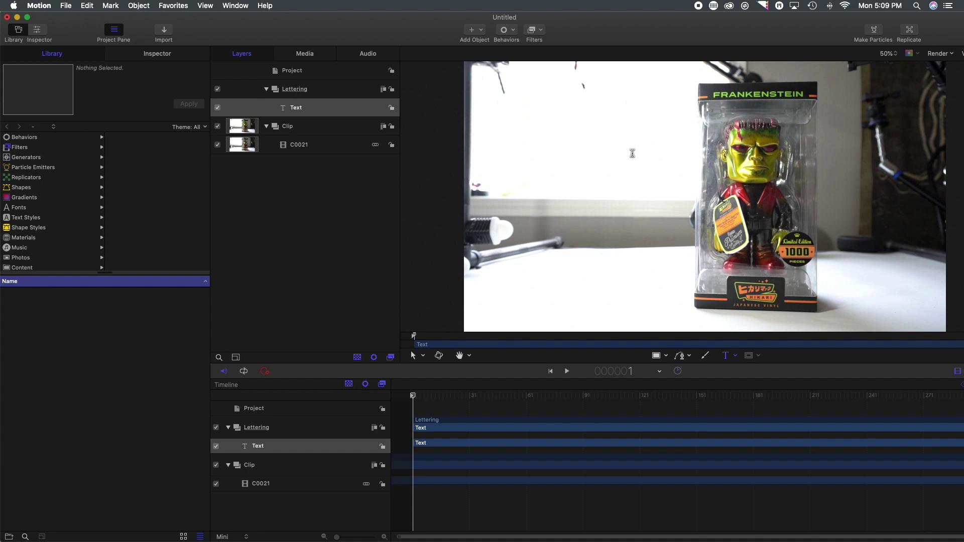
pyautogui.write('JAPANES')
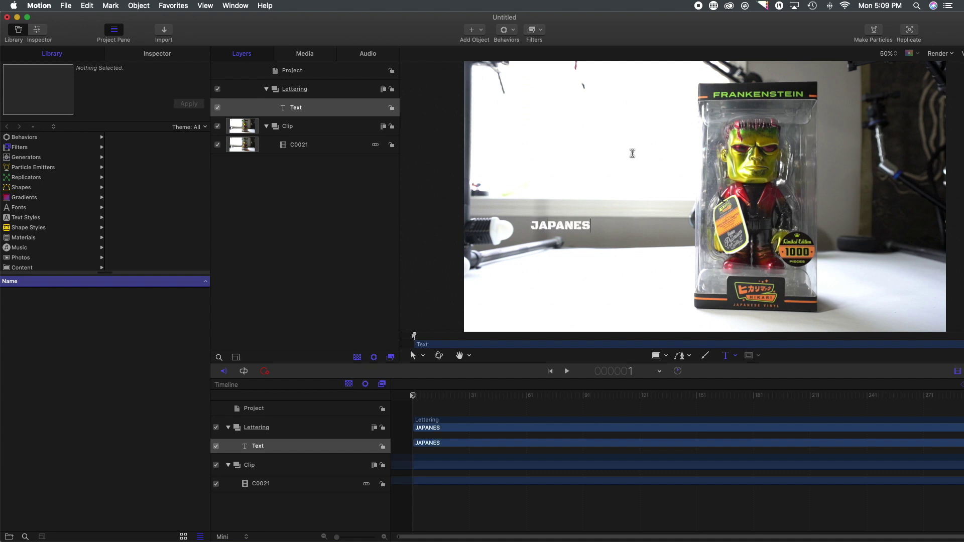
pyautogui.write('E VINYL')
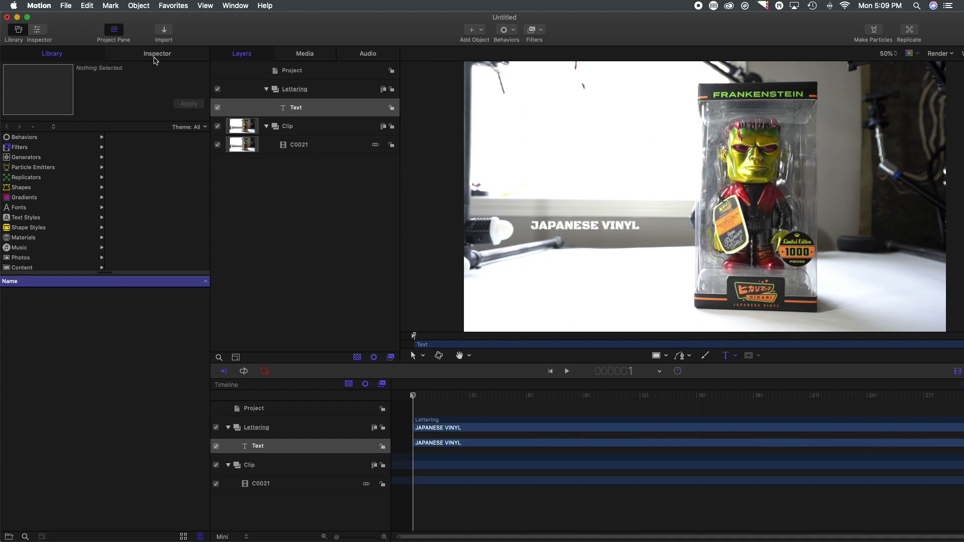
# Step: Enable 3D Text and apply the Glossy Green preset from the 3D Styles list
pyautogui.click(155, 60)
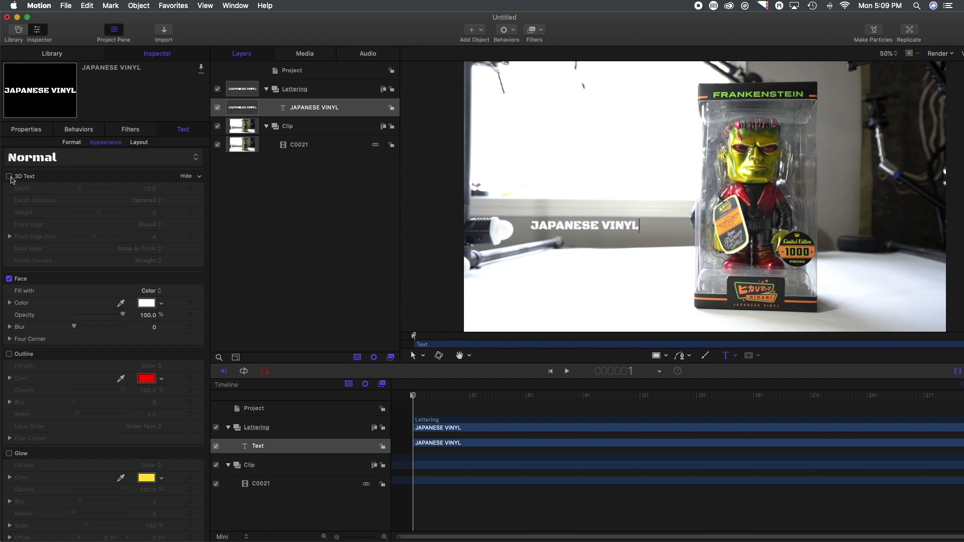
pyautogui.click(9, 176)
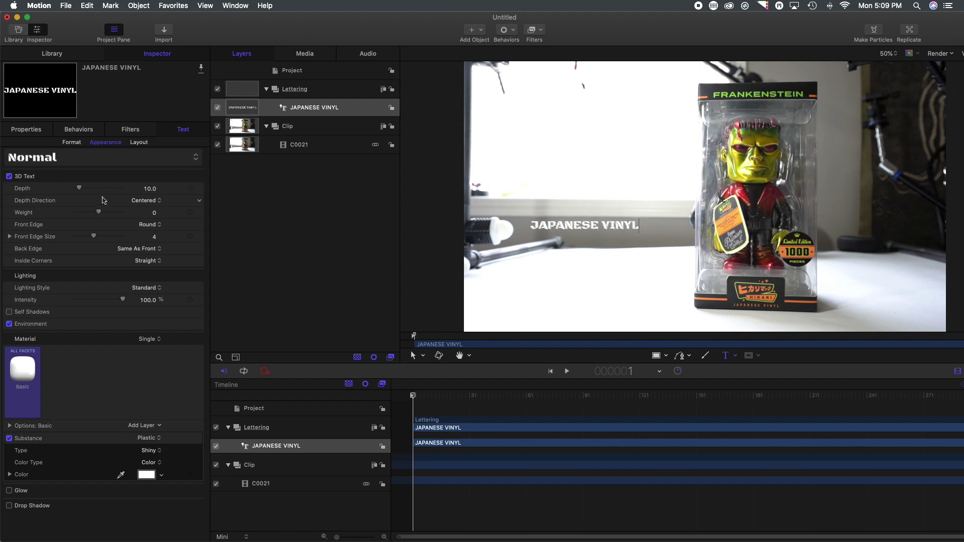
pyautogui.click(134, 159)
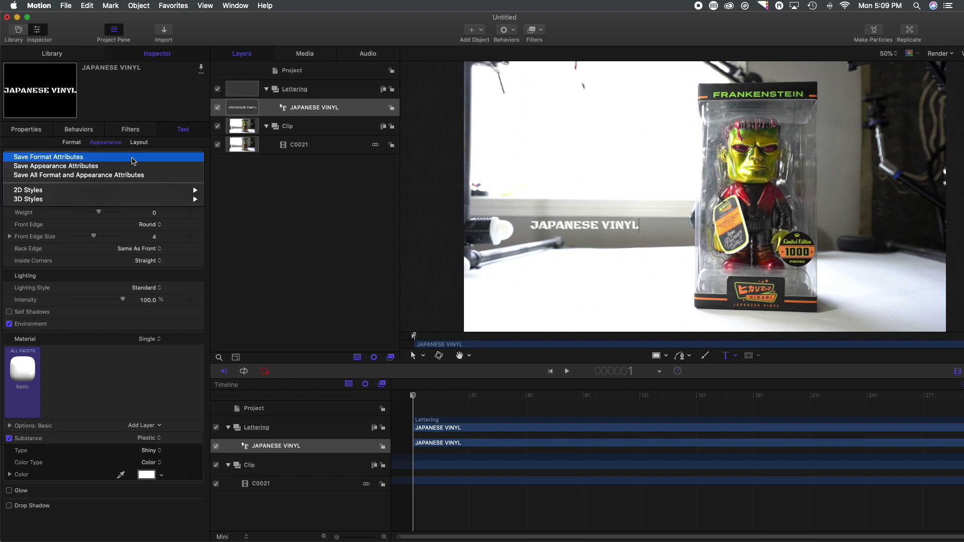
pyautogui.moveTo(165, 199)
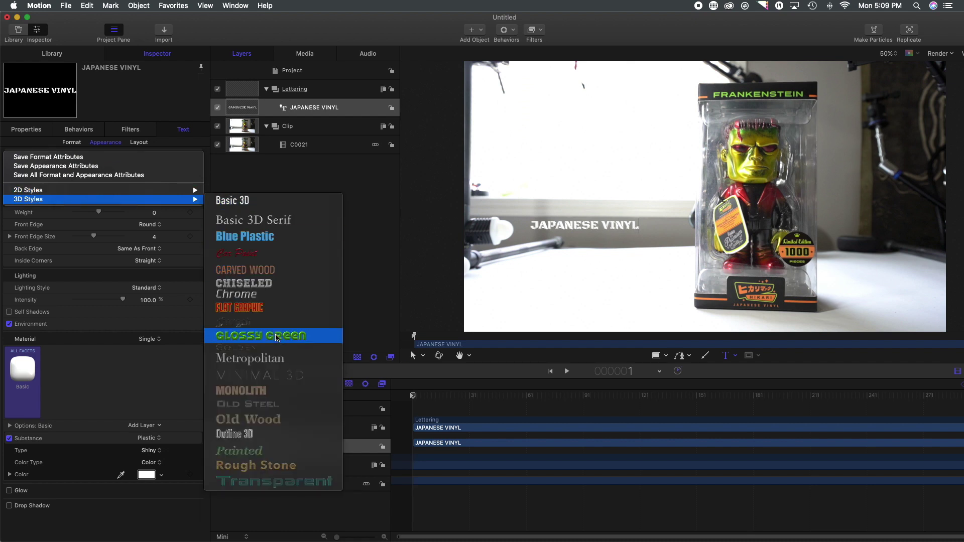
pyautogui.click(276, 338)
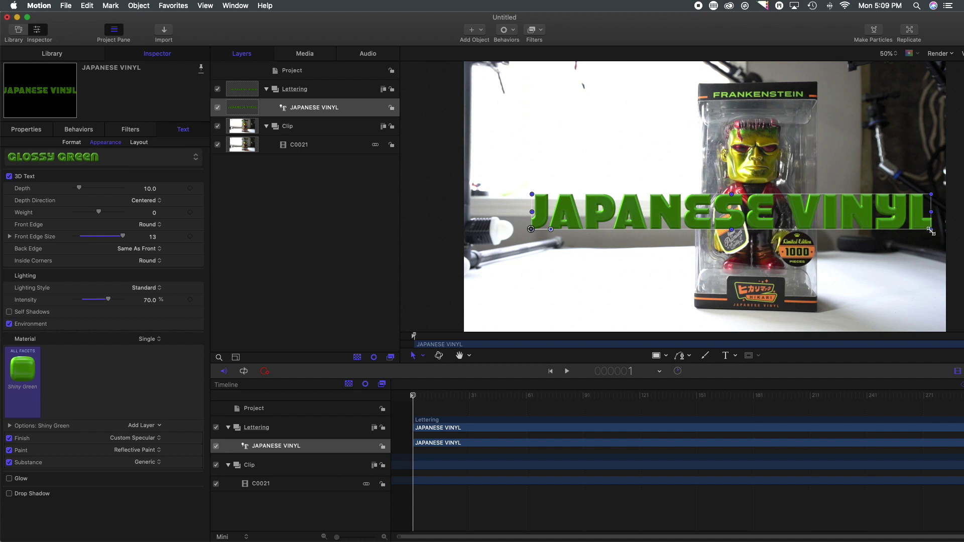
# Step: Scale the JAPANESE VINYL text to about 49% and move it to the frame's upper left
pyautogui.moveTo(929, 231); pyautogui.dragTo(713, 202)
pyautogui.moveTo(643, 201); pyautogui.dragTo(608, 101)
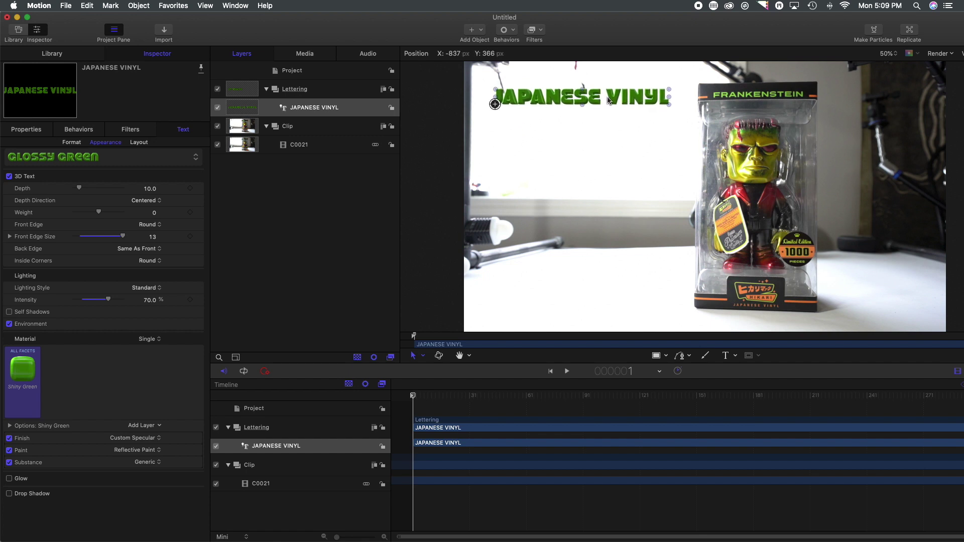
pyautogui.moveTo(669, 105); pyautogui.dragTo(639, 100)
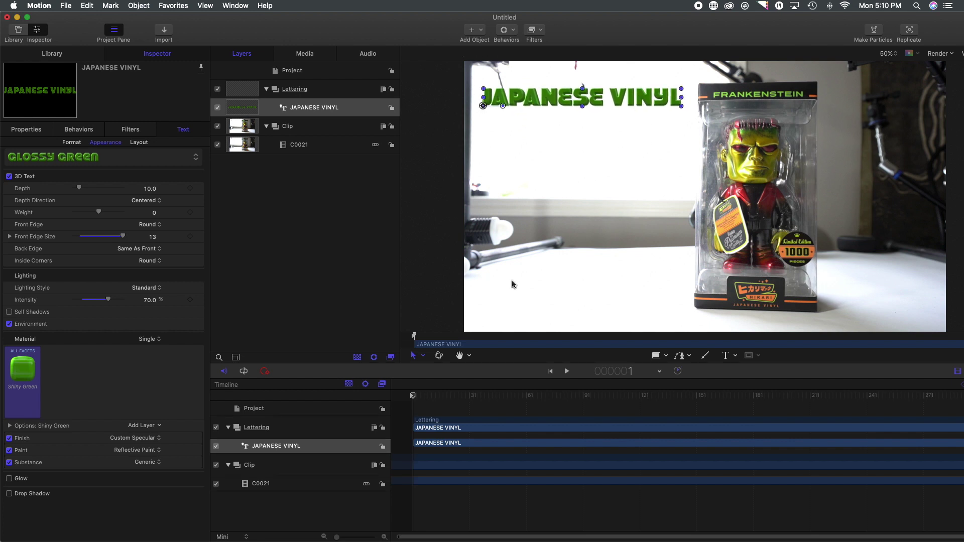
pyautogui.moveTo(414, 397); pyautogui.dragTo(191, 404)
pyautogui.click(67, 54)
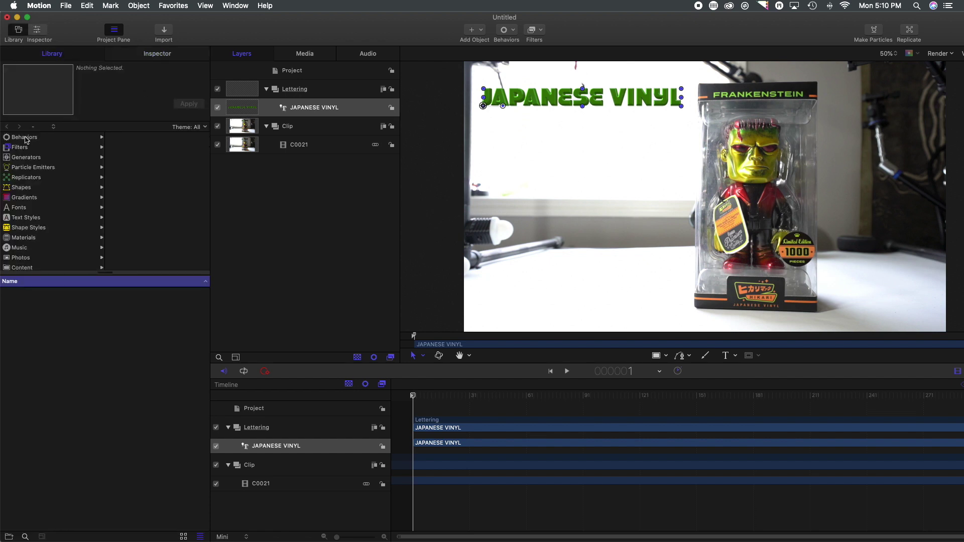
# Step: Drag Match Move from Behaviors > Motion Tracking onto the Lettering group
pyautogui.click(26, 138)
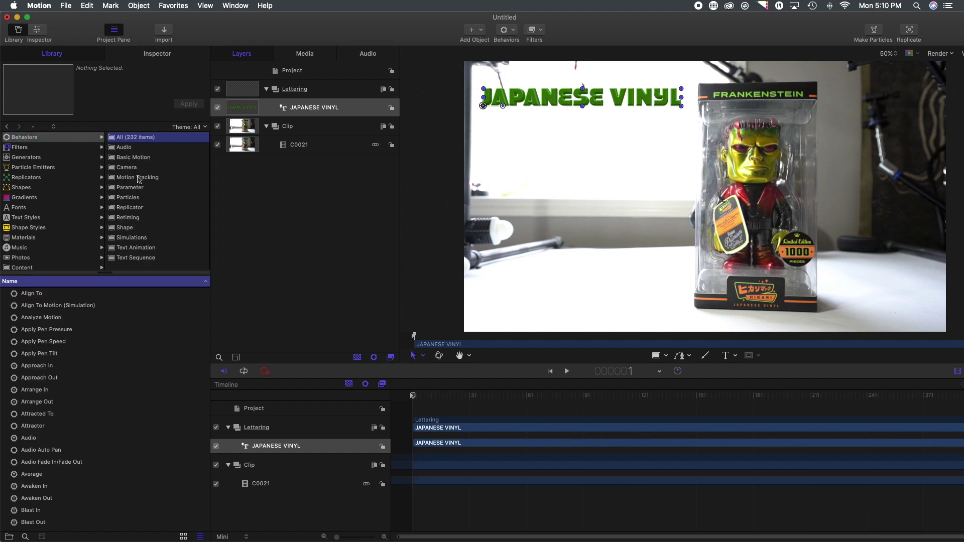
pyautogui.click(138, 178)
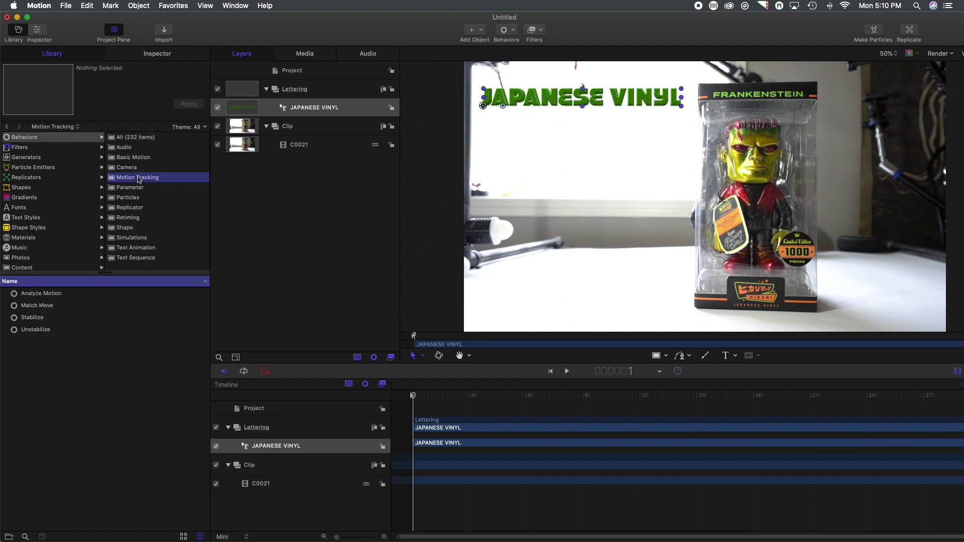
pyautogui.click(35, 306)
pyautogui.moveTo(35, 307); pyautogui.dragTo(284, 95)
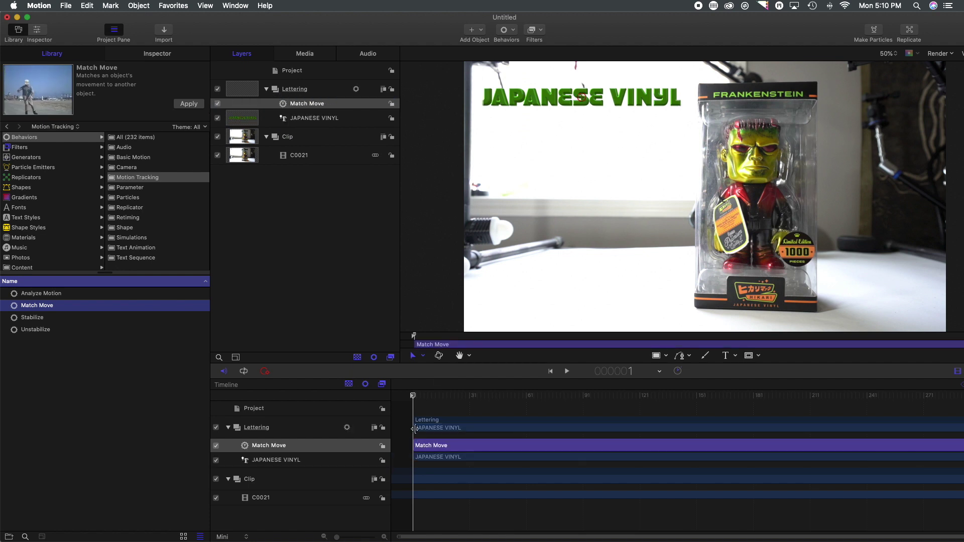
pyautogui.moveTo(415, 400)
pyautogui.mouseDown()
pyautogui.moveTo(693, 400)
pyautogui.moveTo(413, 400)
pyautogui.mouseUp()
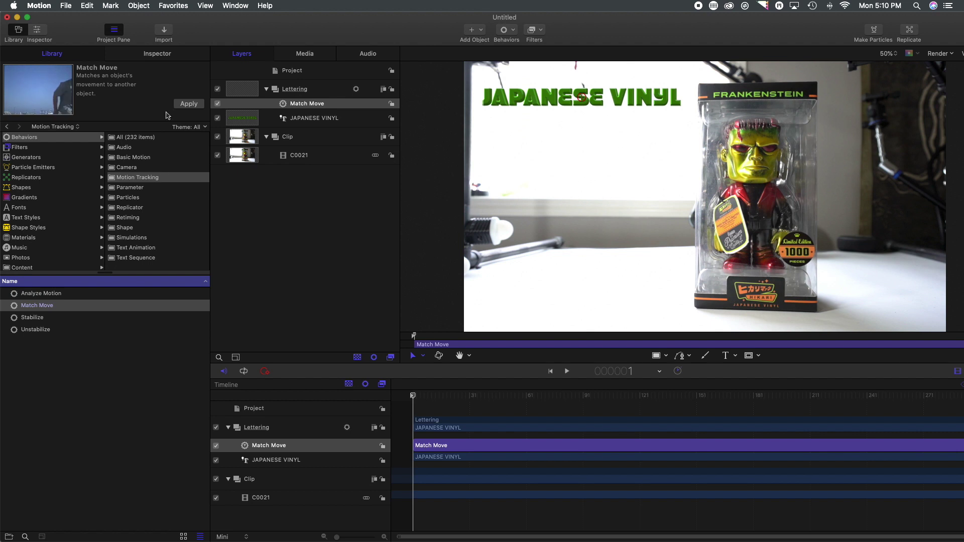
pyautogui.click(156, 54)
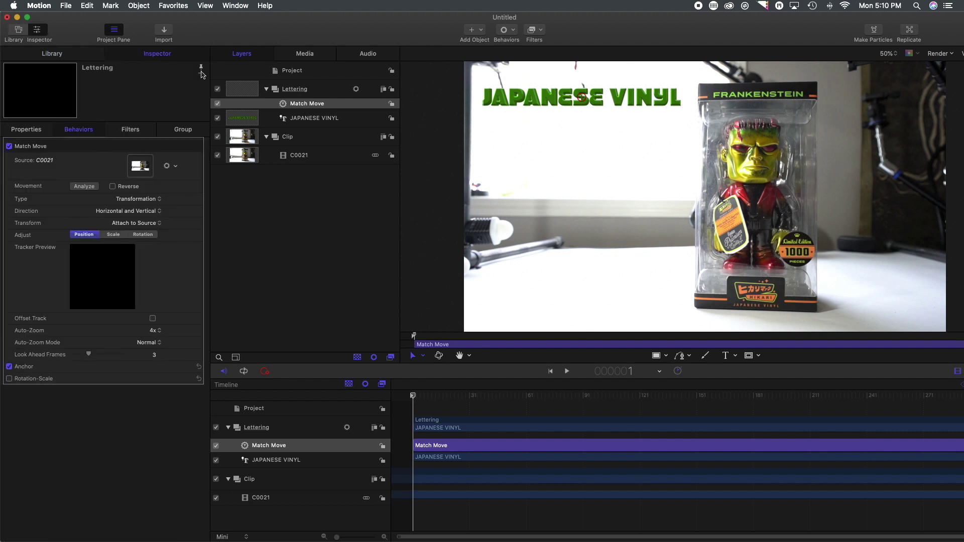
# Step: Place the tracker on the box's orange stripe, set Look Ahead Frames to 6, and analyze
pyautogui.click(583, 102)
pyautogui.moveTo(583, 102); pyautogui.dragTo(708, 97)
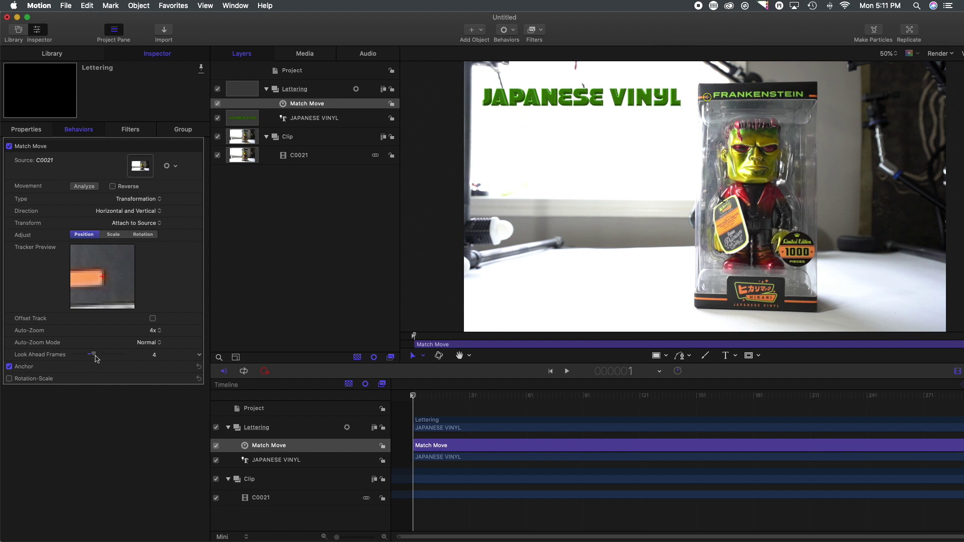
pyautogui.moveTo(96, 357); pyautogui.dragTo(108, 358)
pyautogui.click(84, 187)
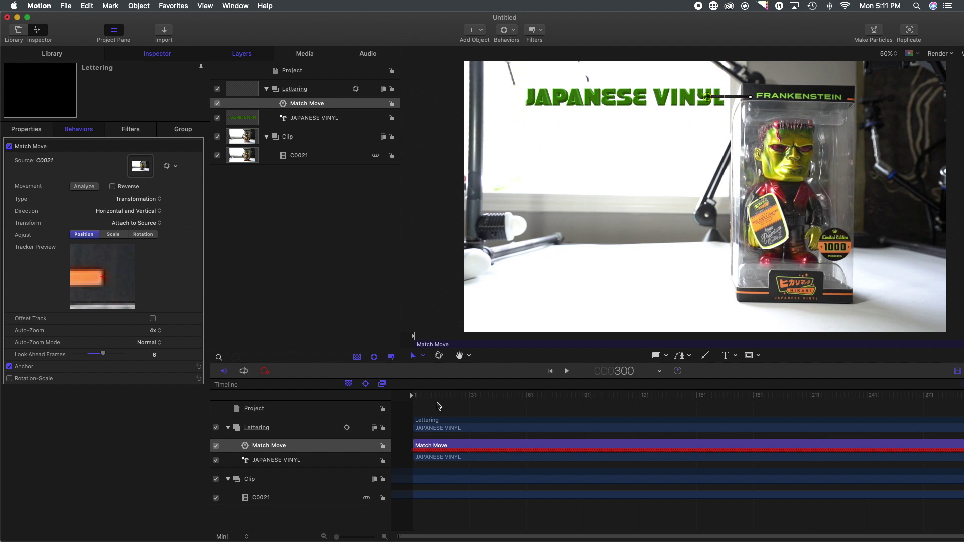
# Step: Return to the first frame and play back the tracked JAPANESE VINYL title
pyautogui.moveTo(425, 395); pyautogui.dragTo(388, 397)
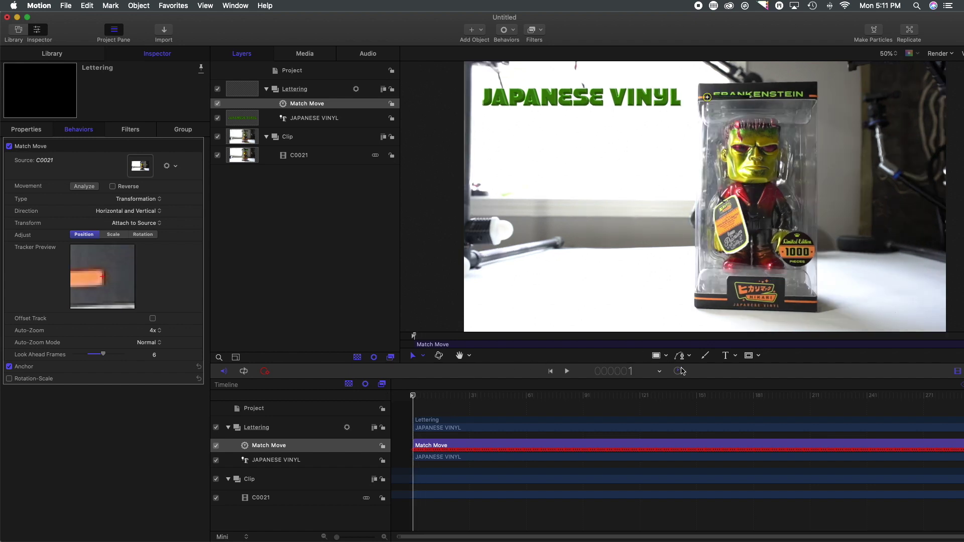
pyautogui.click(567, 372)
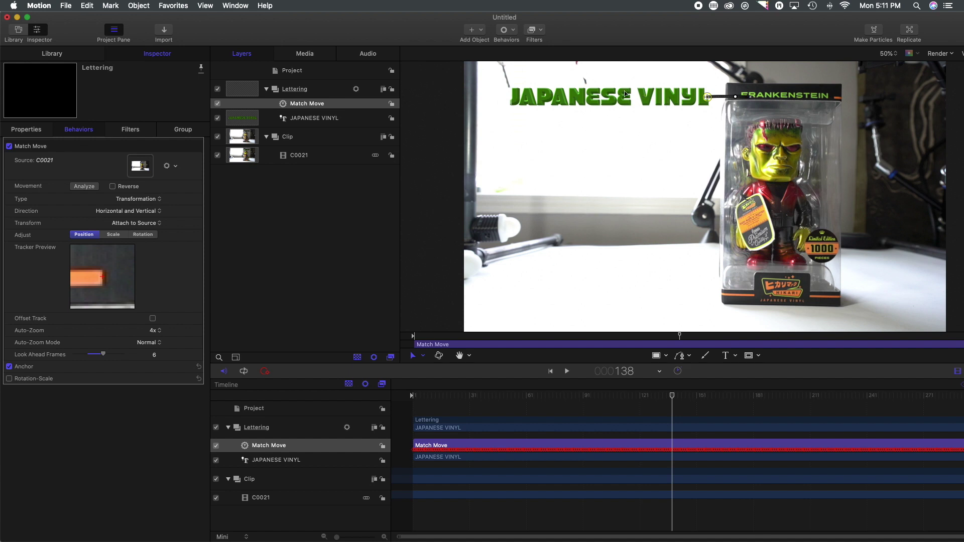
# Step: At the first frame, reposition the JAPANESE VINYL title slightly left, then select the Lettering group
pyautogui.press('Home')
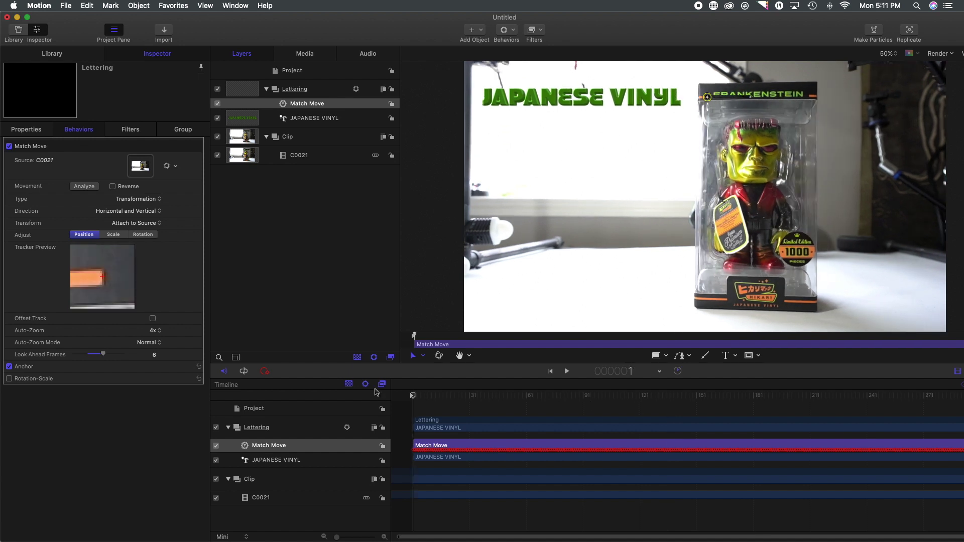
pyautogui.moveTo(571, 101); pyautogui.dragTo(576, 108)
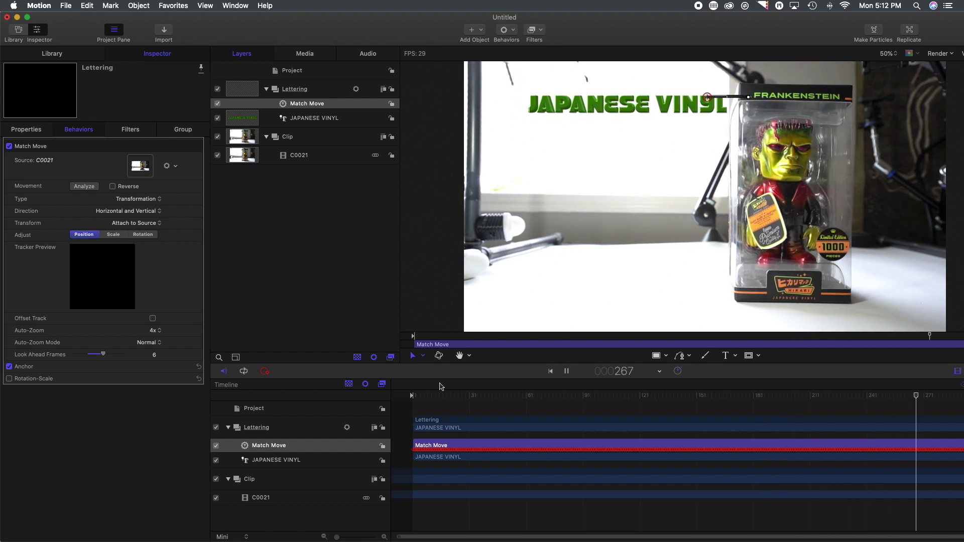
pyautogui.press('space')
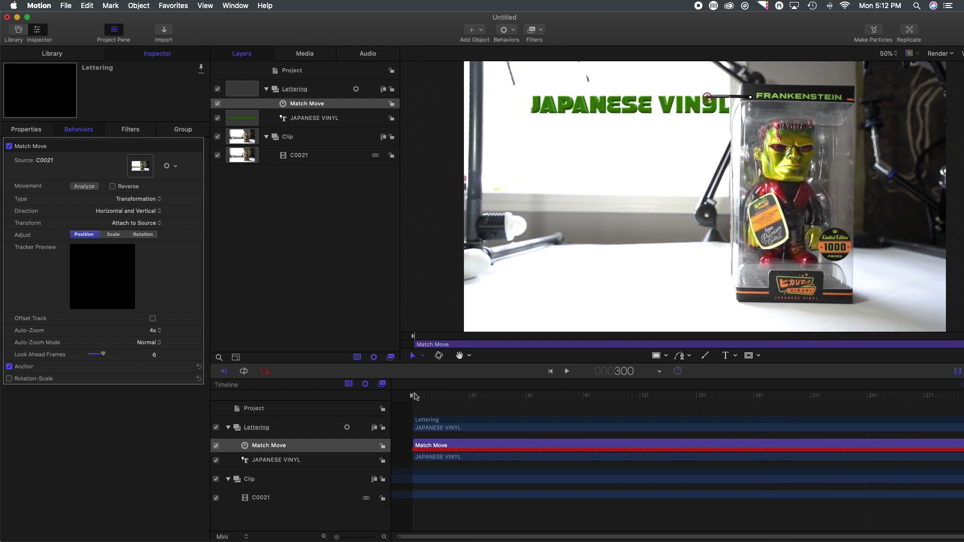
pyautogui.click(415, 396)
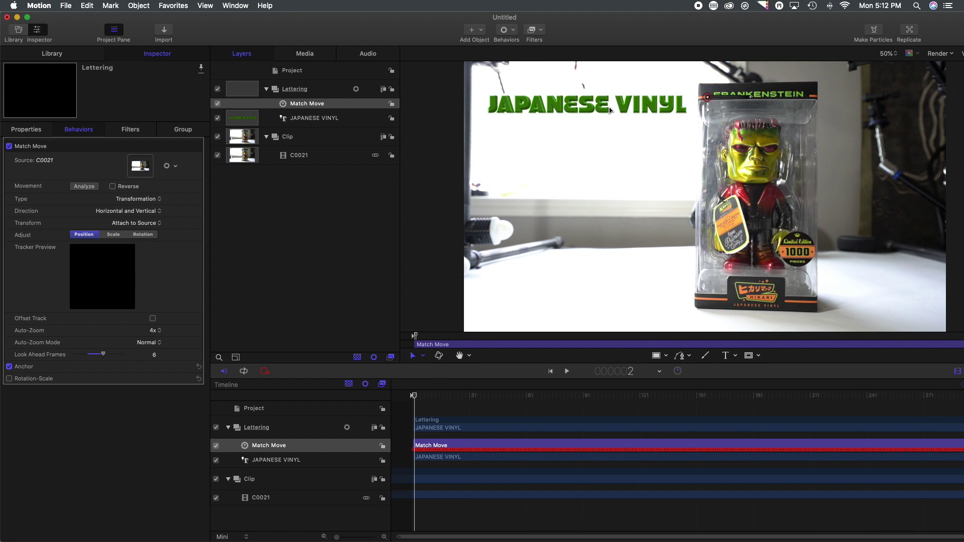
pyautogui.moveTo(610, 110); pyautogui.dragTo(606, 111)
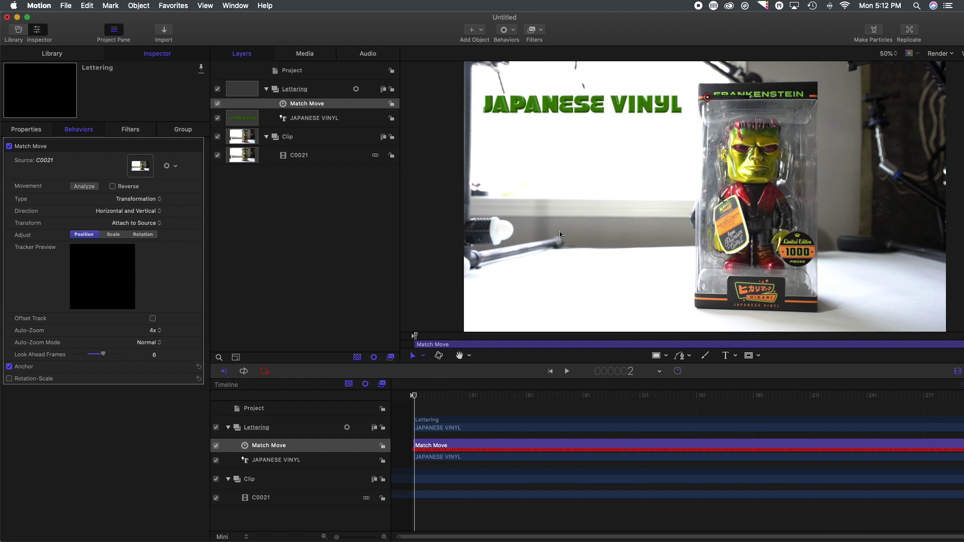
pyautogui.moveTo(415, 395); pyautogui.dragTo(408, 395)
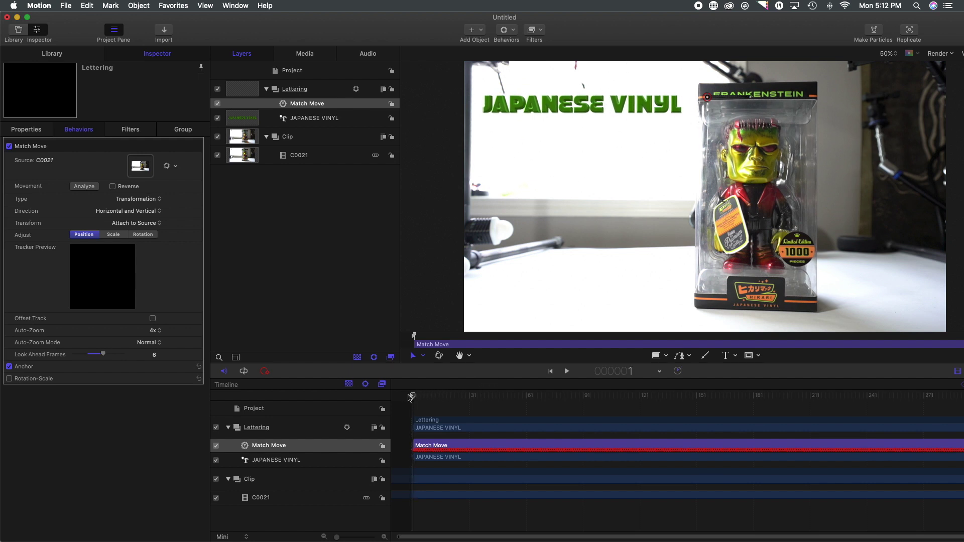
pyautogui.click(335, 94)
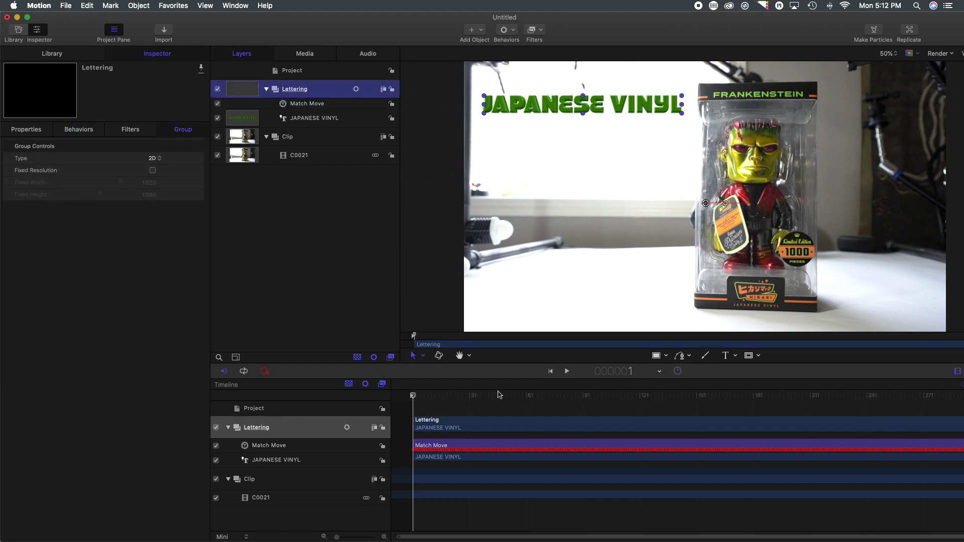
# Step: Add a 'LIMITED EDITION' text layer styled as Glossy Green 3D text
pyautogui.click(728, 357)
pyautogui.click(539, 226)
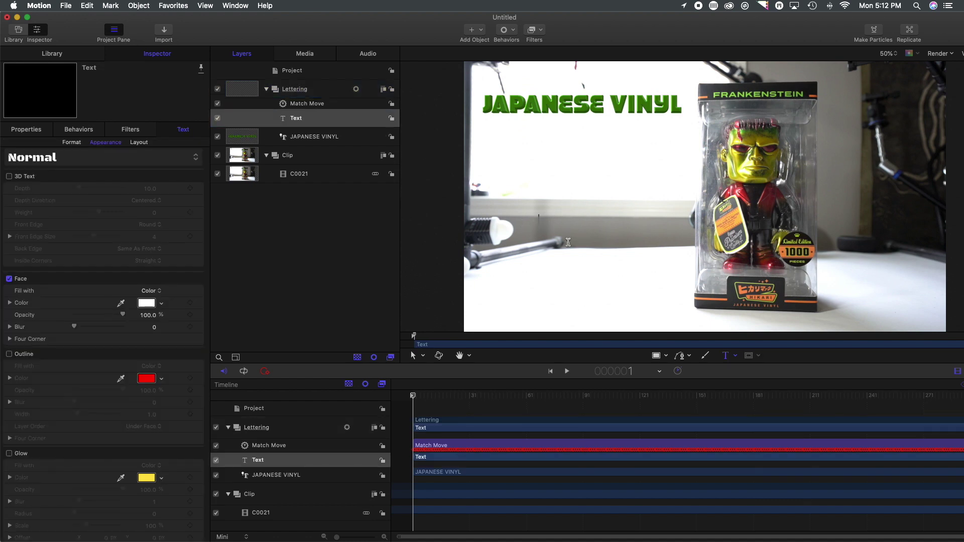
pyautogui.write('LIMITED EDITION')
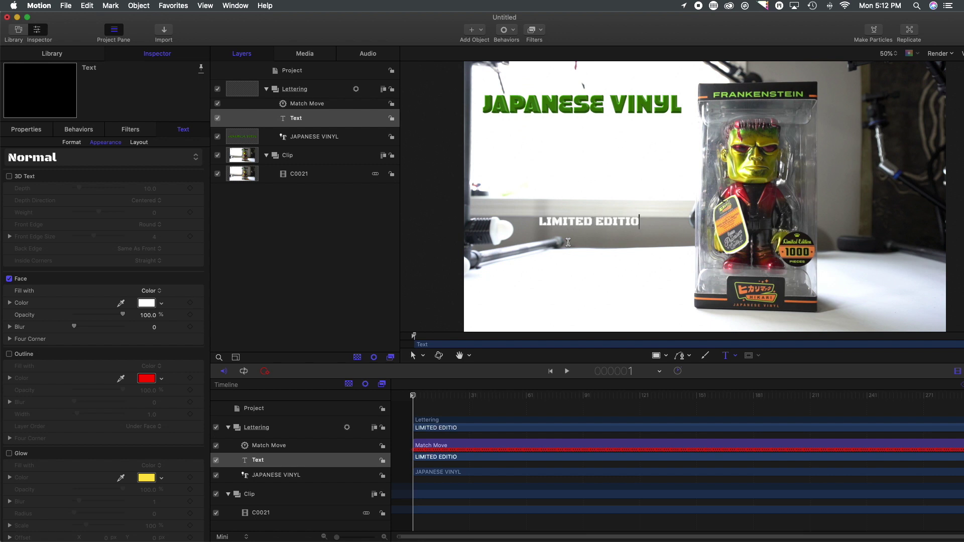
pyautogui.click(9, 177)
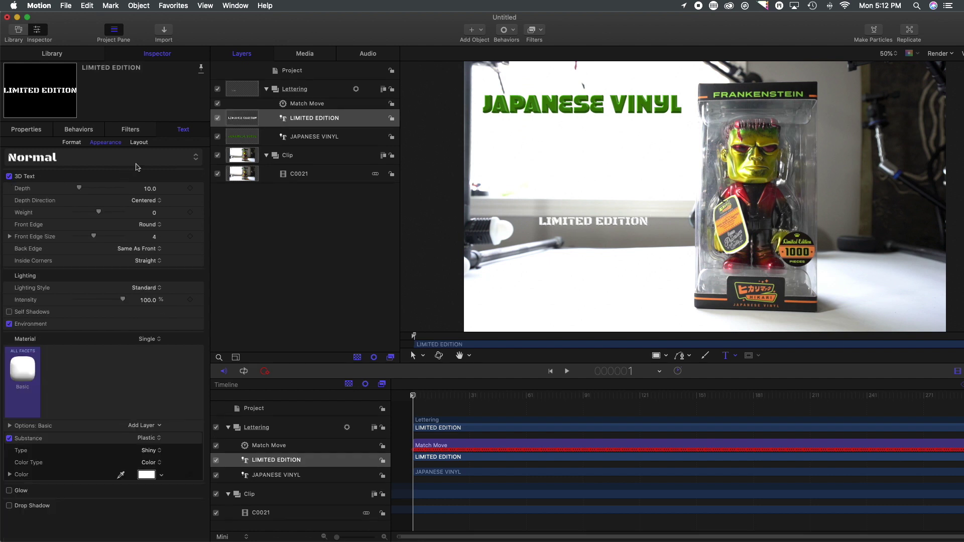
pyautogui.click(134, 164)
pyautogui.moveTo(163, 200)
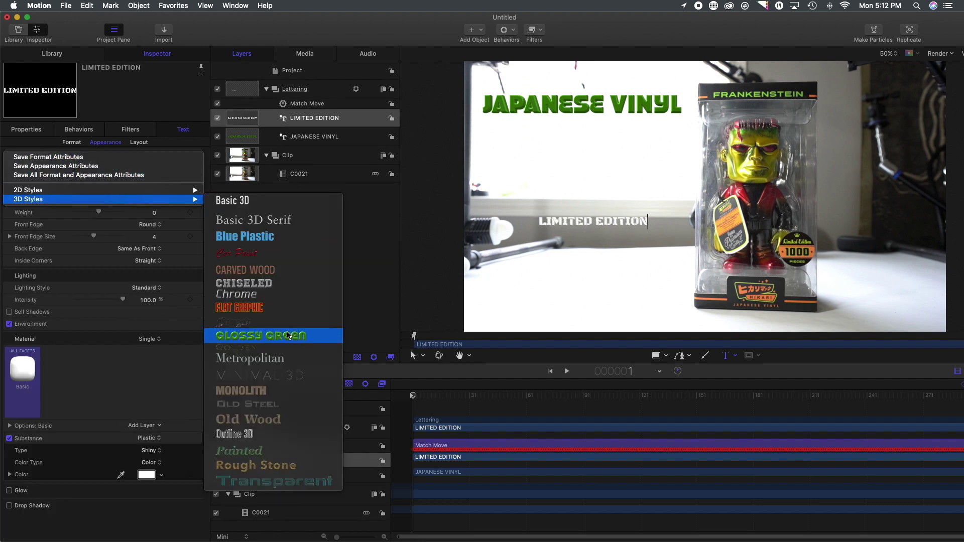
pyautogui.click(289, 335)
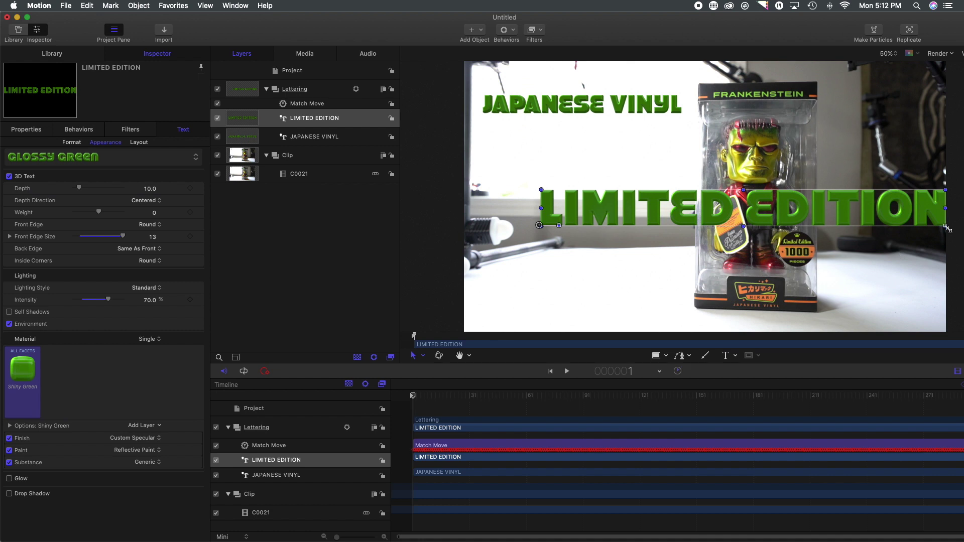
# Step: Scale LIMITED EDITION to 78% and place it just beneath JAPANESE VINYL
pyautogui.moveTo(947, 228); pyautogui.dragTo(673, 208)
pyautogui.moveTo(596, 199); pyautogui.dragTo(559, 133)
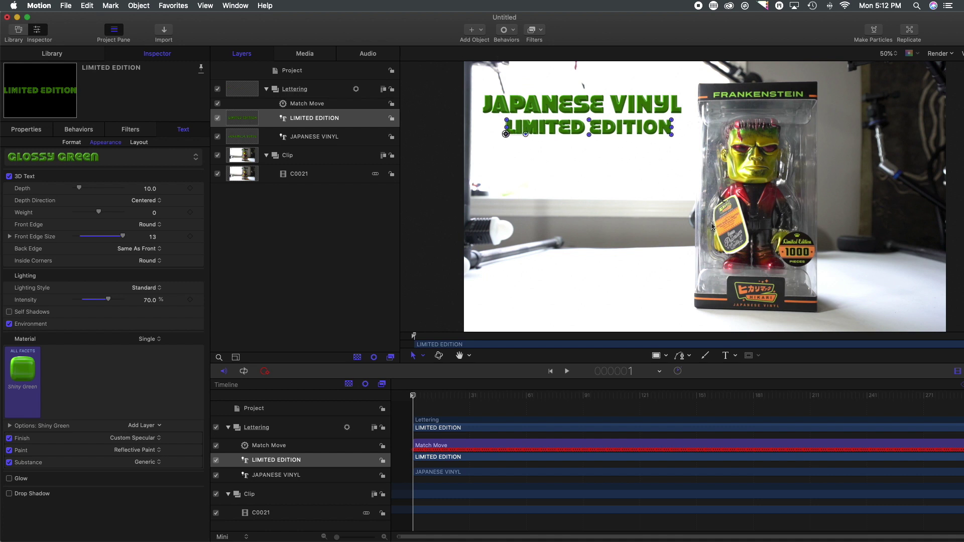
pyautogui.moveTo(414, 397); pyautogui.dragTo(373, 391)
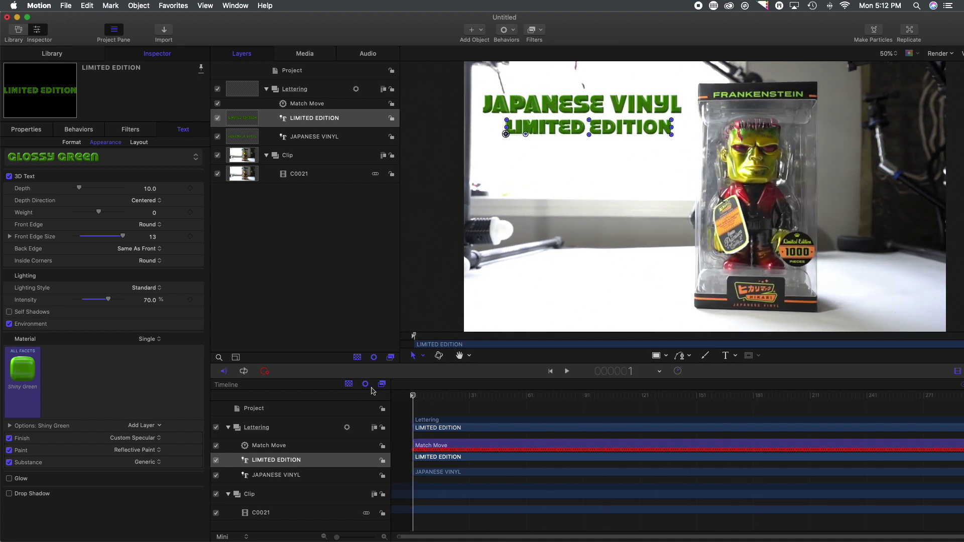
pyautogui.click(303, 105)
# Step: Test Match Move on JAPANESE VINYL alone, then return it to the whole Lettering group
pyautogui.click(304, 104)
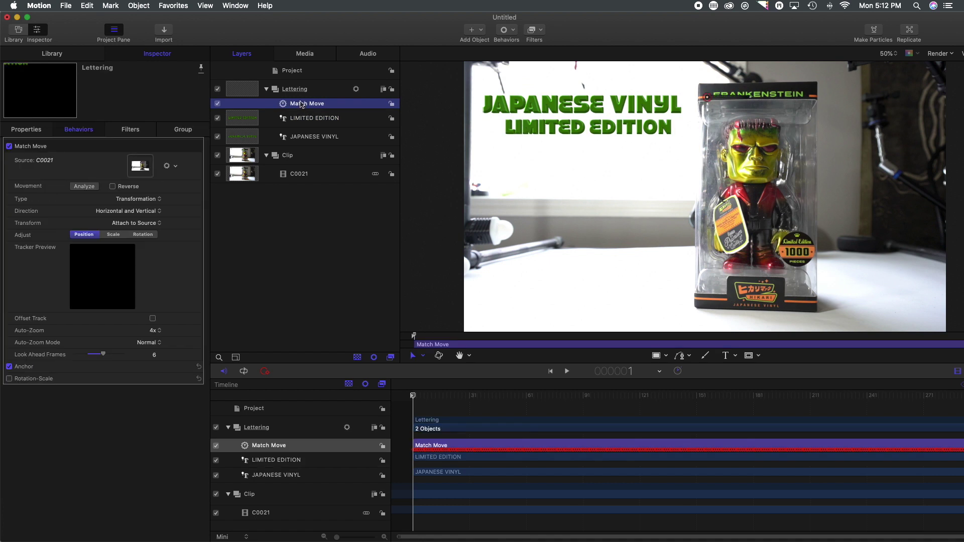
pyautogui.moveTo(301, 104); pyautogui.dragTo(305, 147)
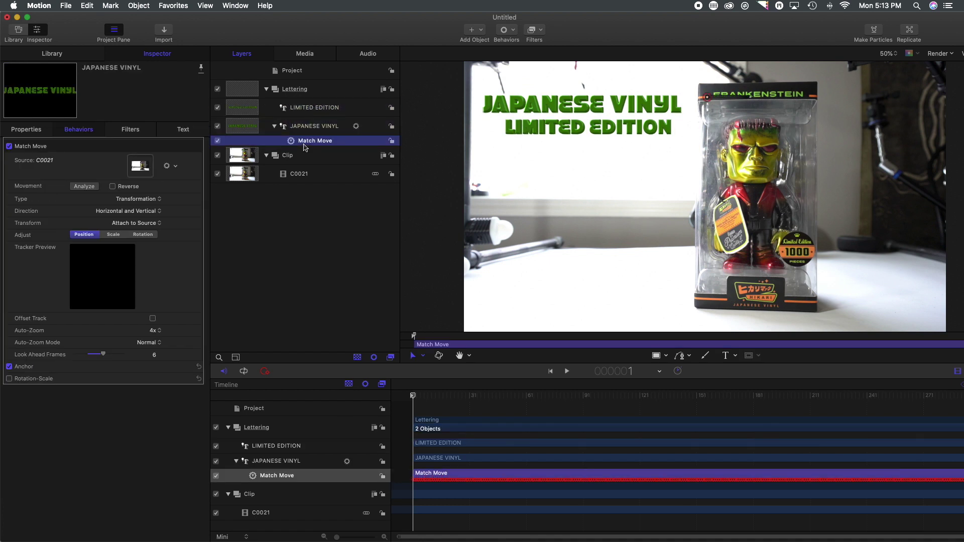
pyautogui.moveTo(416, 400); pyautogui.dragTo(369, 396)
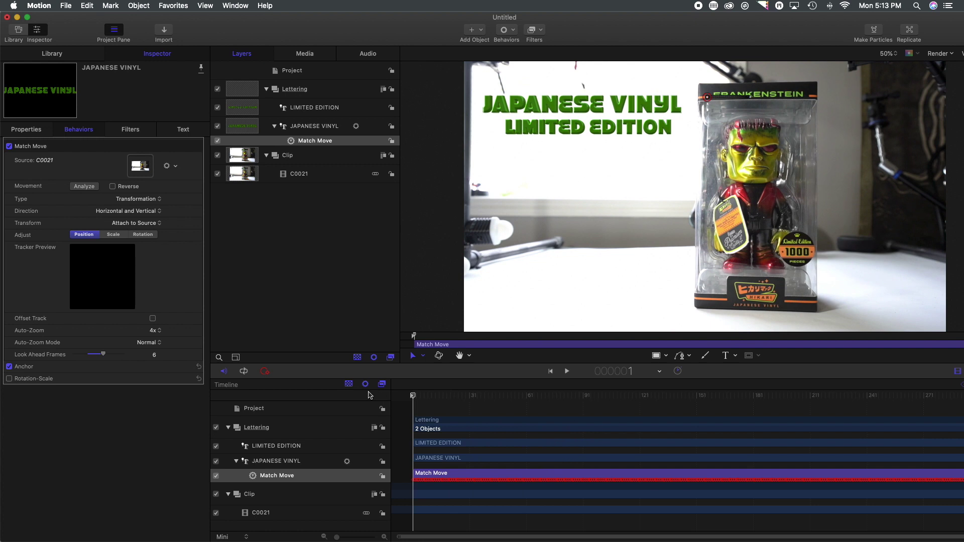
pyautogui.moveTo(301, 143); pyautogui.dragTo(295, 102)
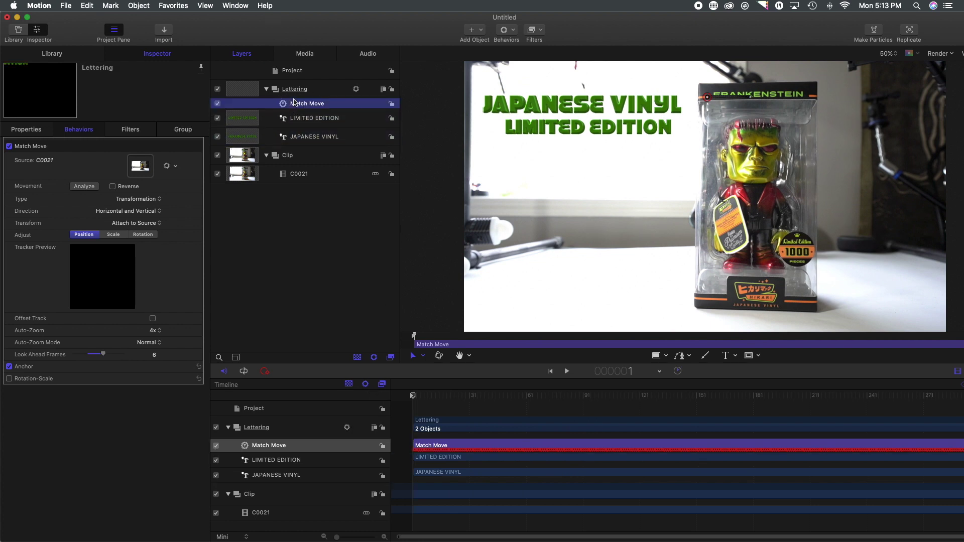
# Step: Check the tracking across the clip and delay JAPANESE VINYL's start to frame 31
pyautogui.moveTo(414, 400); pyautogui.dragTo(372, 400)
pyautogui.click(427, 457)
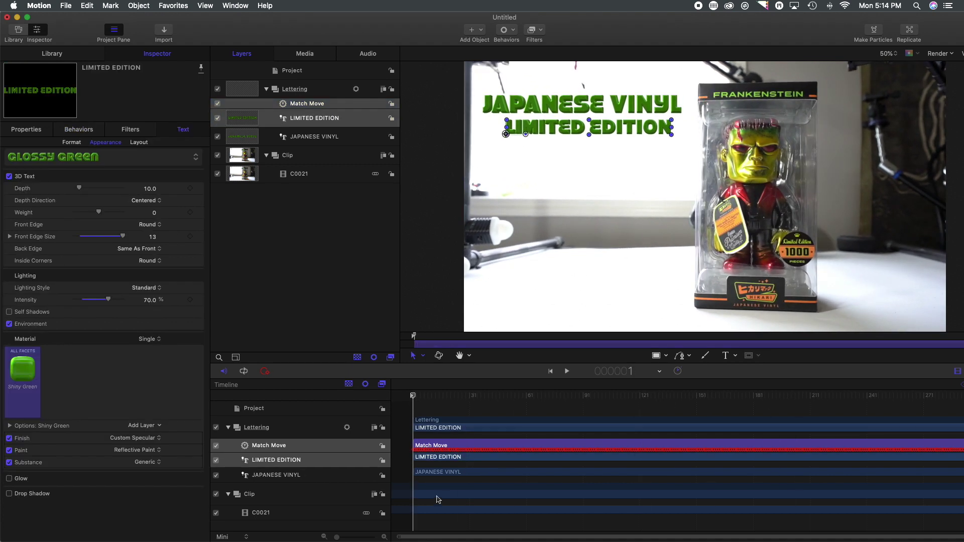
pyautogui.moveTo(414, 472); pyautogui.dragTo(488, 460)
# Step: Preview JAPANESE VINYL appearing first and LIMITED EDITION following, then return to the first frame
pyautogui.moveTo(413, 396); pyautogui.dragTo(460, 399)
pyautogui.press('space')
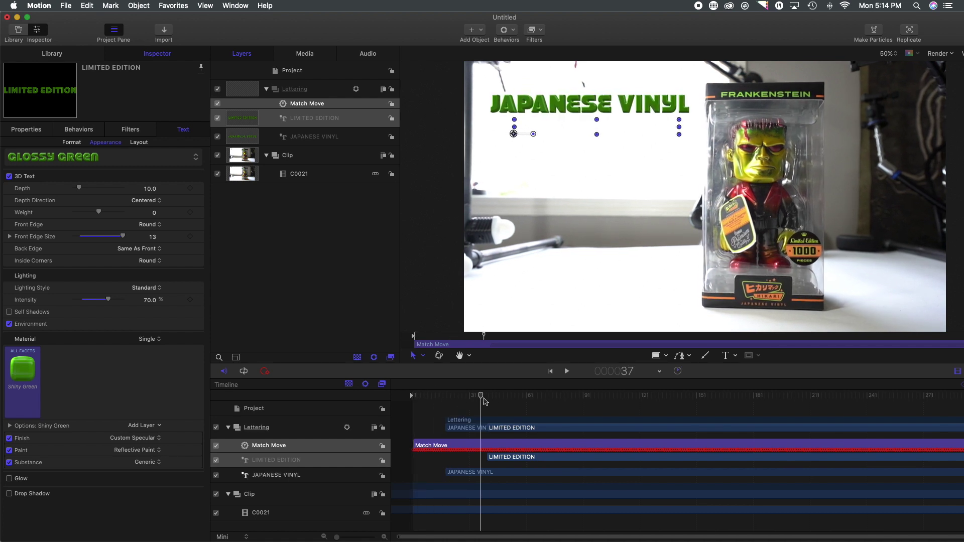
pyautogui.press('space')
pyautogui.press('Home')
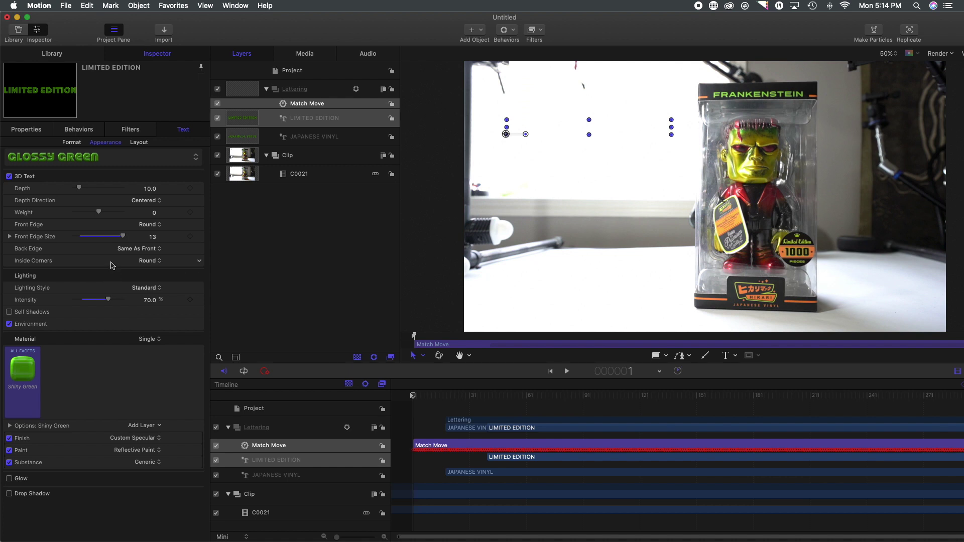
pyautogui.click(49, 54)
# Step: Search the behaviour Library for 'fade' and apply Fade In/Fade Out to LIMITED EDITION and JAPANESE VINYL
pyautogui.click(27, 139)
pyautogui.click(44, 525)
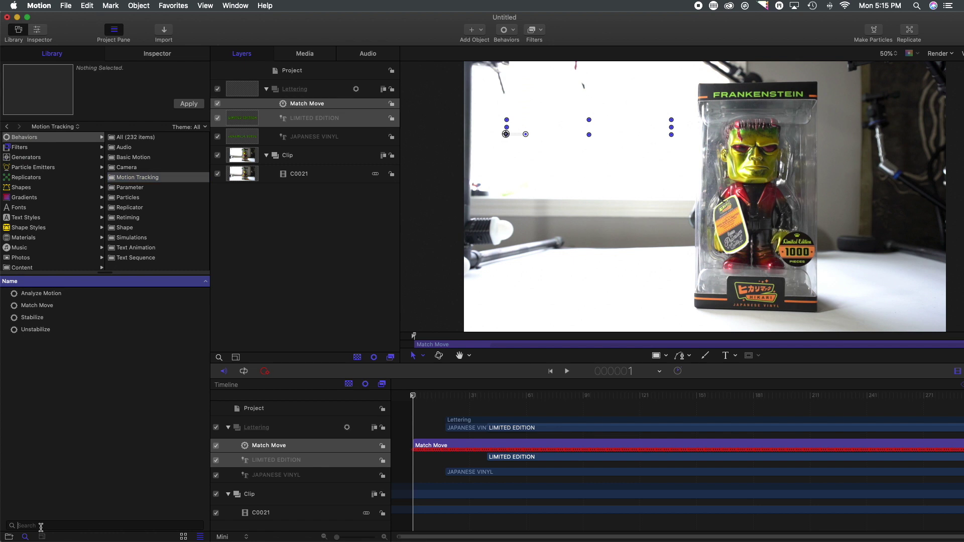
pyautogui.write('fade')
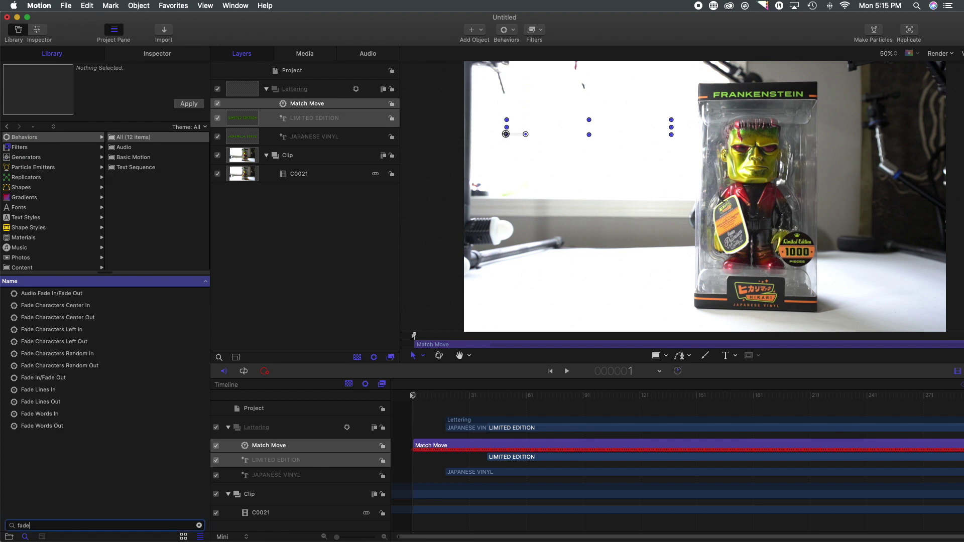
pyautogui.click(37, 378)
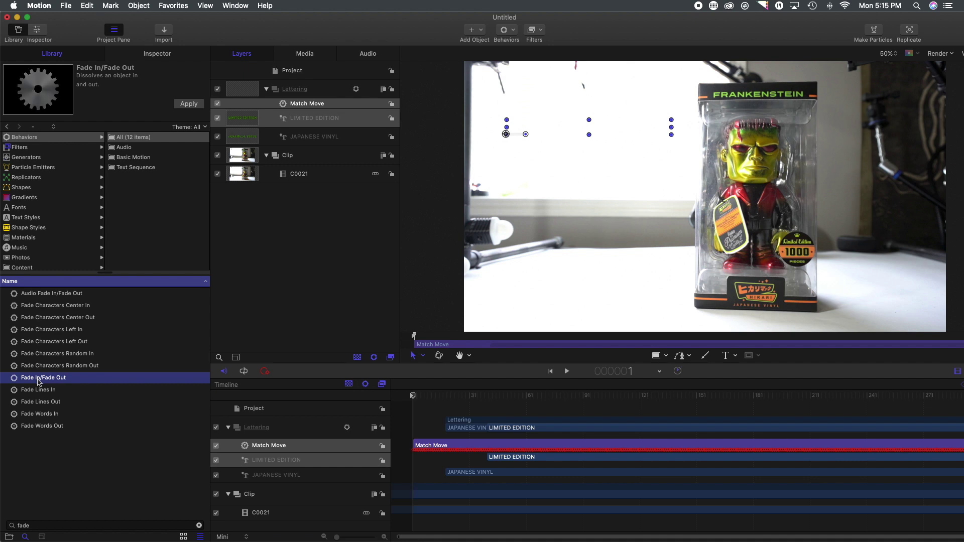
pyautogui.moveTo(35, 382); pyautogui.dragTo(301, 120)
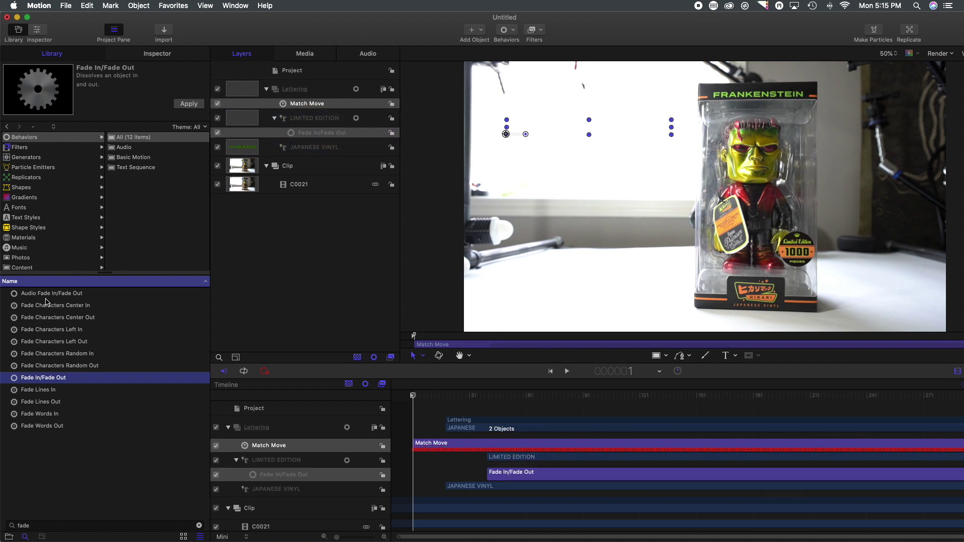
pyautogui.moveTo(42, 384); pyautogui.dragTo(319, 153)
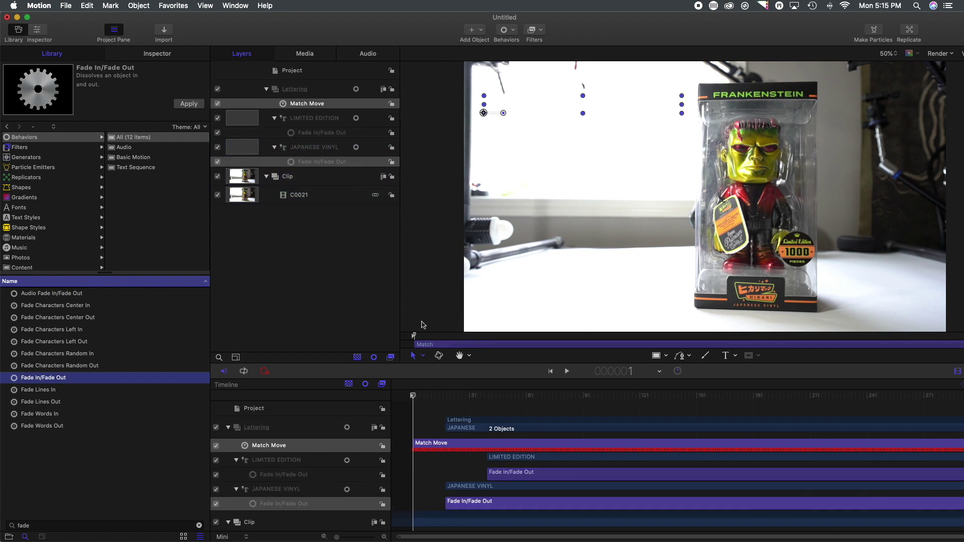
pyautogui.click(414, 396)
pyautogui.moveTo(415, 397); pyautogui.dragTo(962, 429)
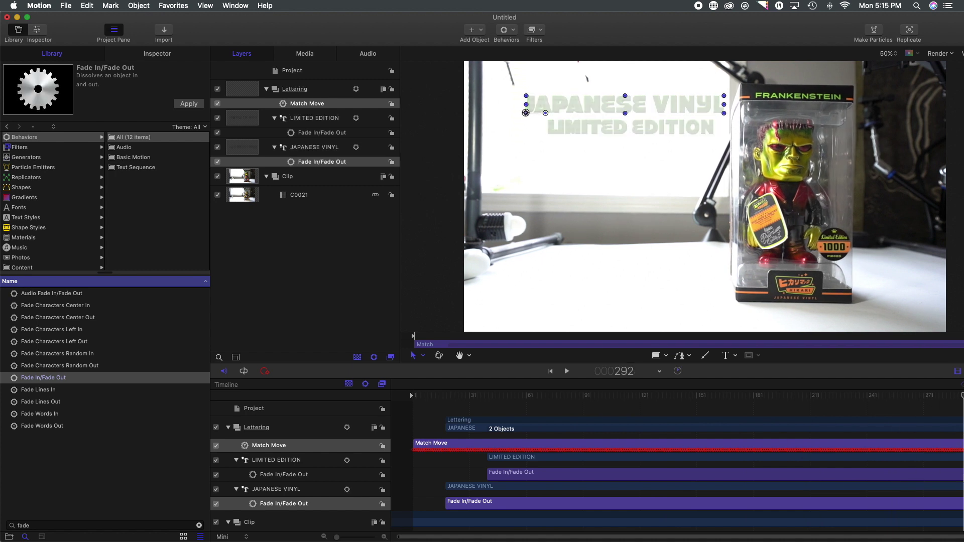
pyautogui.click(962, 474)
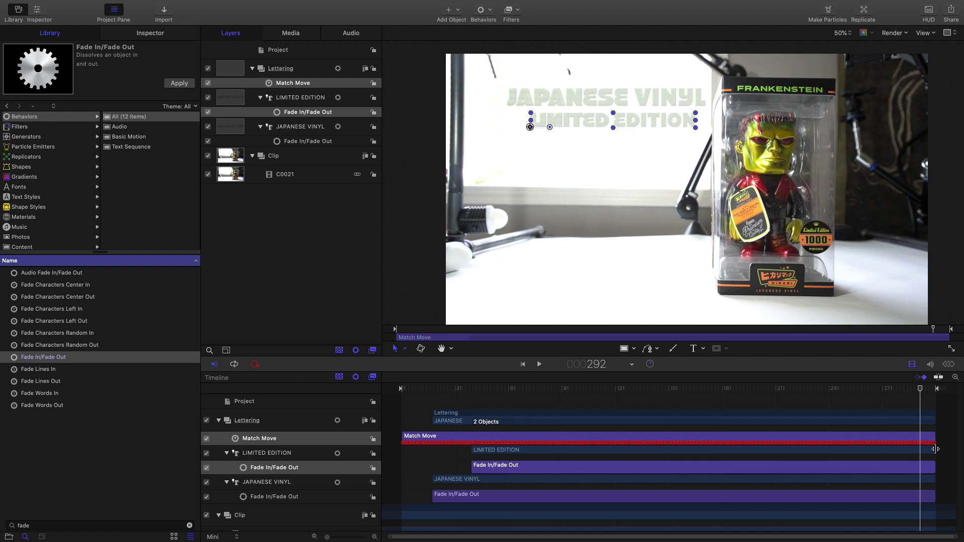
# Step: Trim the LIMITED EDITION and JAPANESE VINYL bars so both end at frame 276
pyautogui.moveTo(935, 450); pyautogui.dragTo(892, 452)
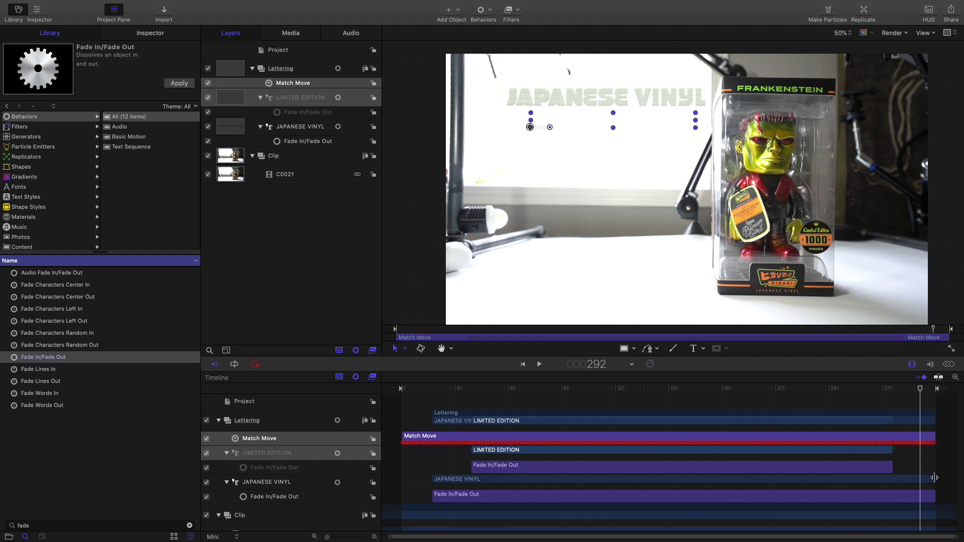
pyautogui.moveTo(934, 477); pyautogui.dragTo(894, 478)
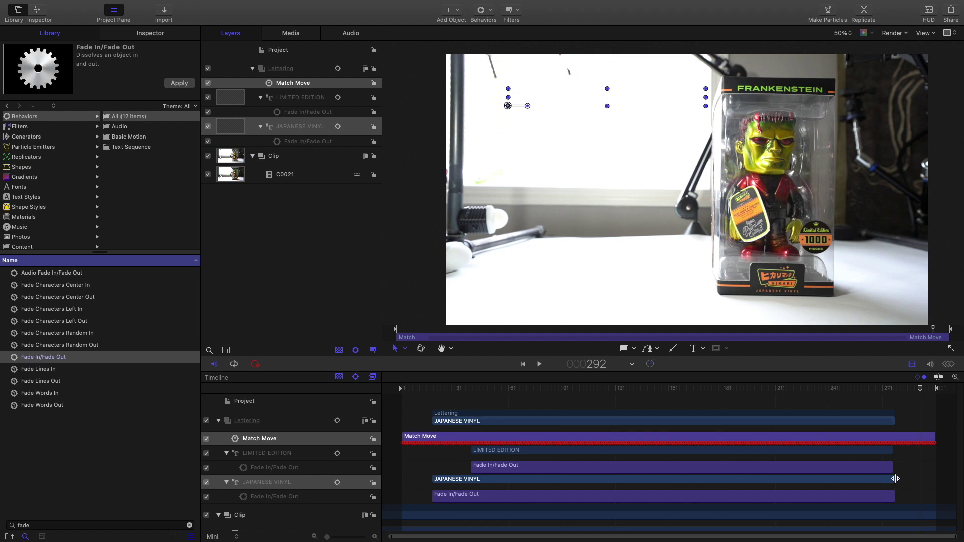
pyautogui.moveTo(894, 479); pyautogui.dragTo(893, 478)
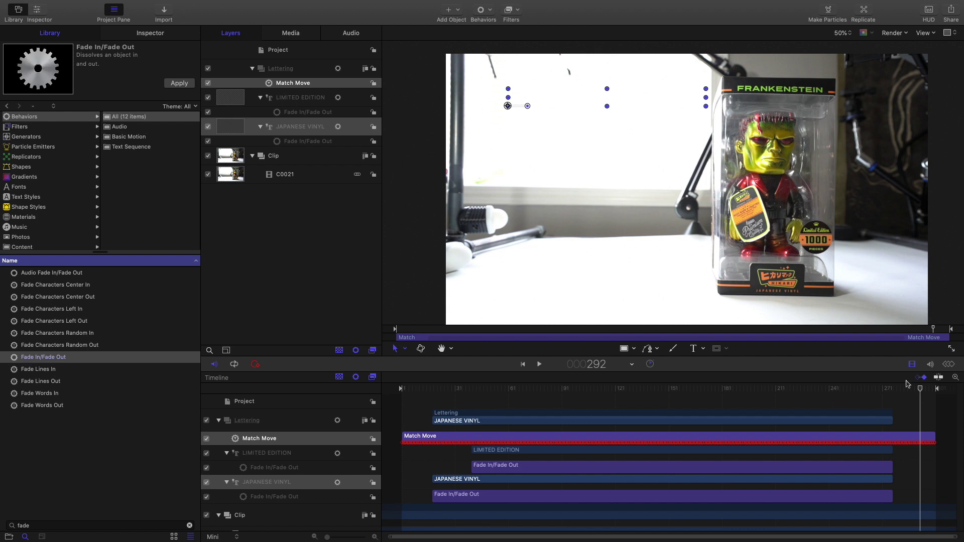
pyautogui.moveTo(919, 390); pyautogui.dragTo(387, 397)
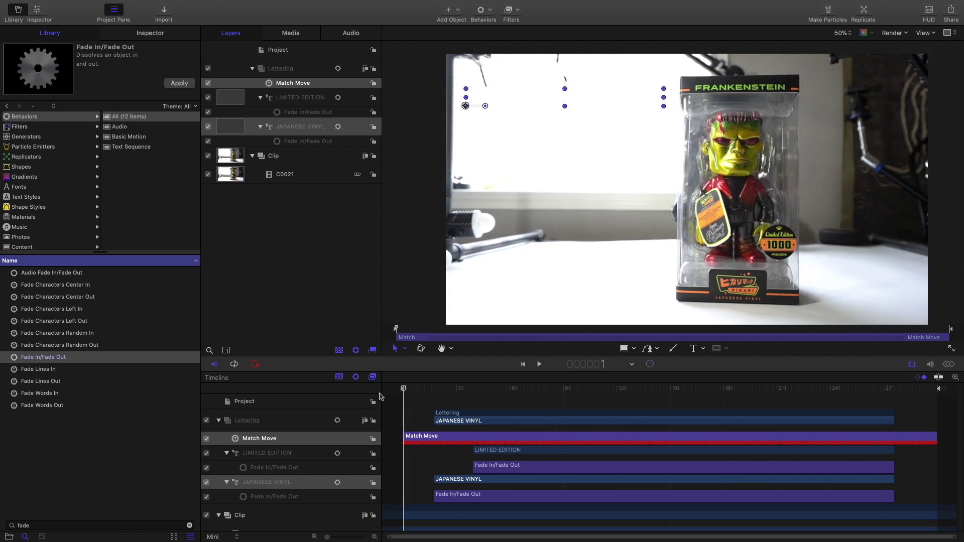
pyautogui.press('space')
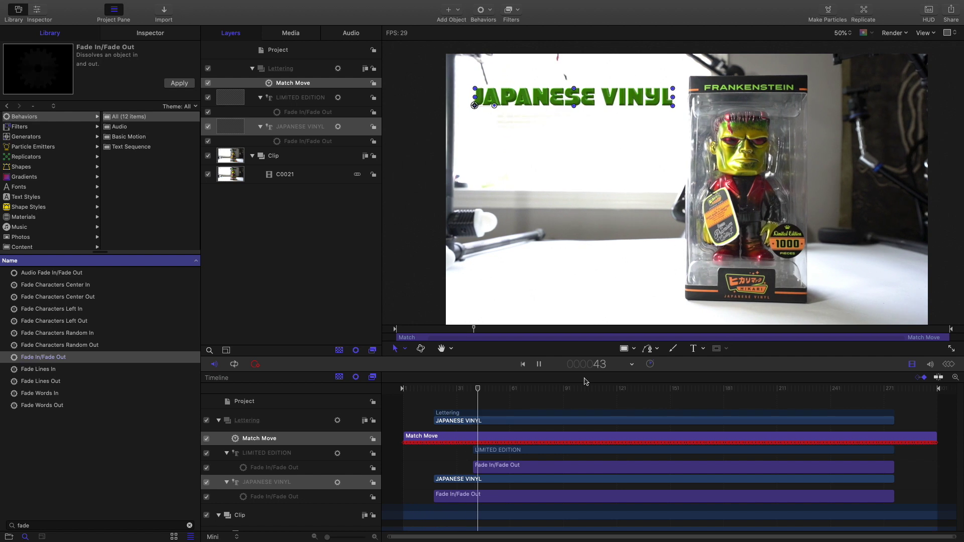